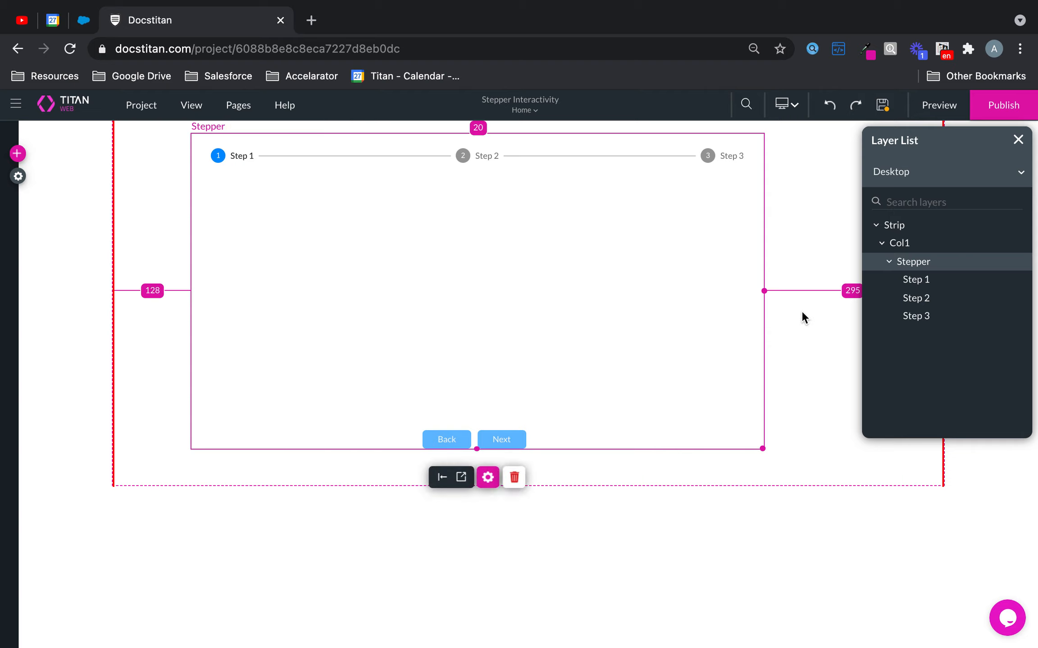
Widen the stepper to the right and shift it slightly within the strip.
left_click_drag(767, 290, 841, 290)
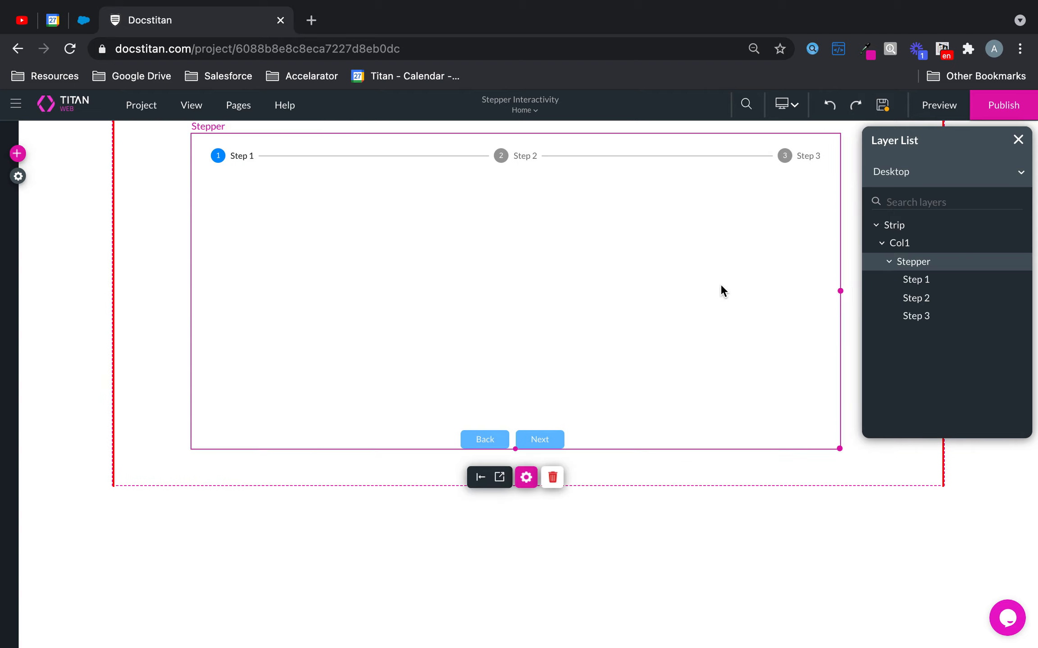
left_click_drag(744, 286, 738, 291)
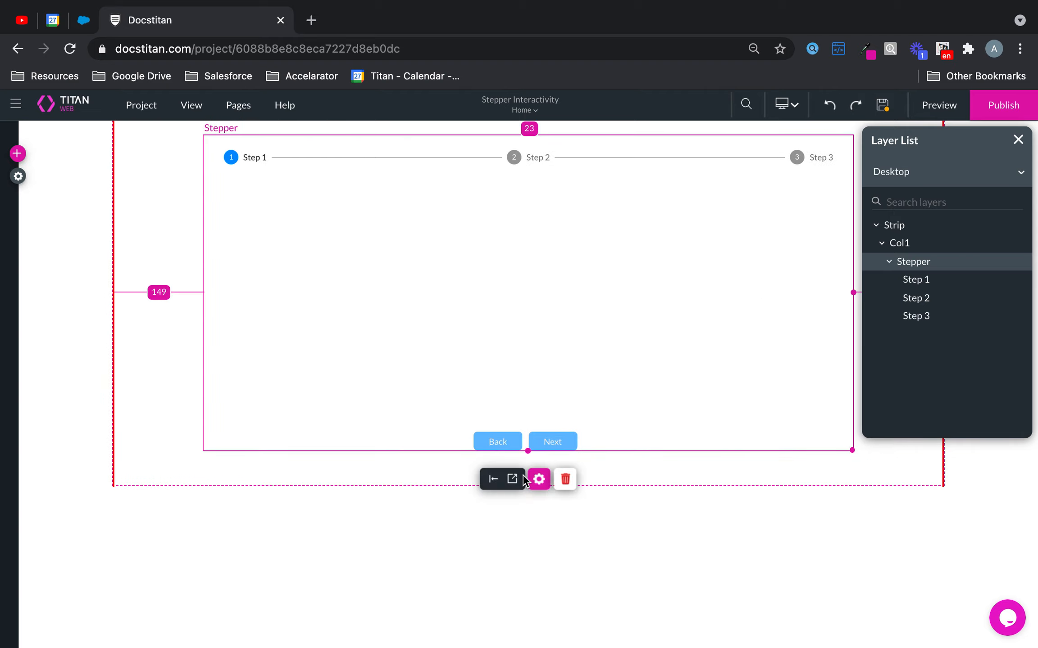
Rename the stepper's first step as Create account.
left_click(539, 479)
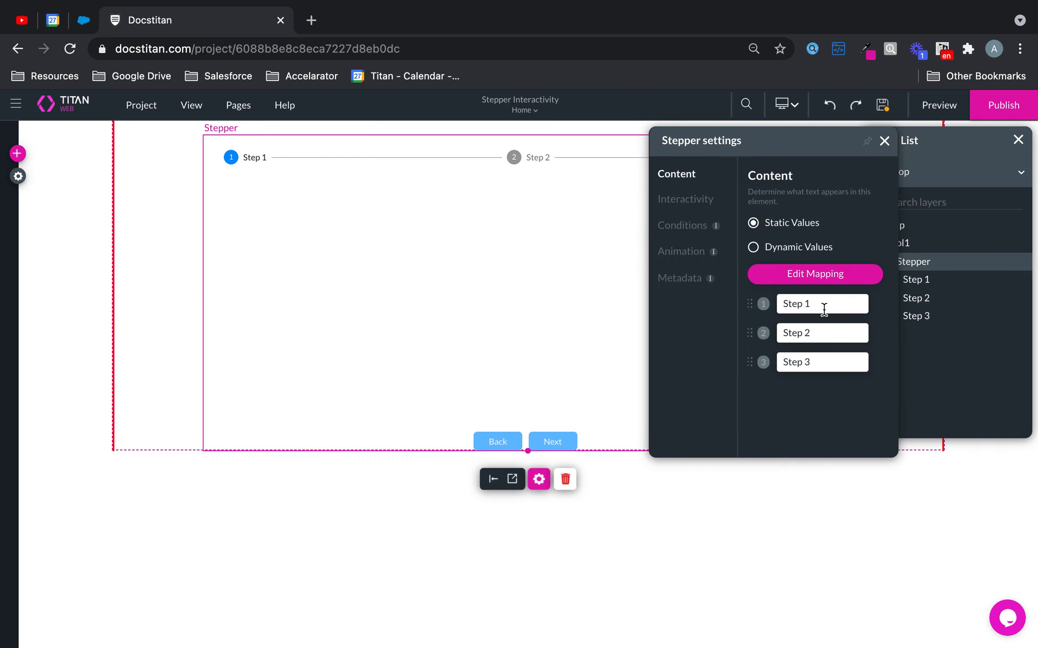
left_click_drag(824, 309, 762, 303)
type("Cret")
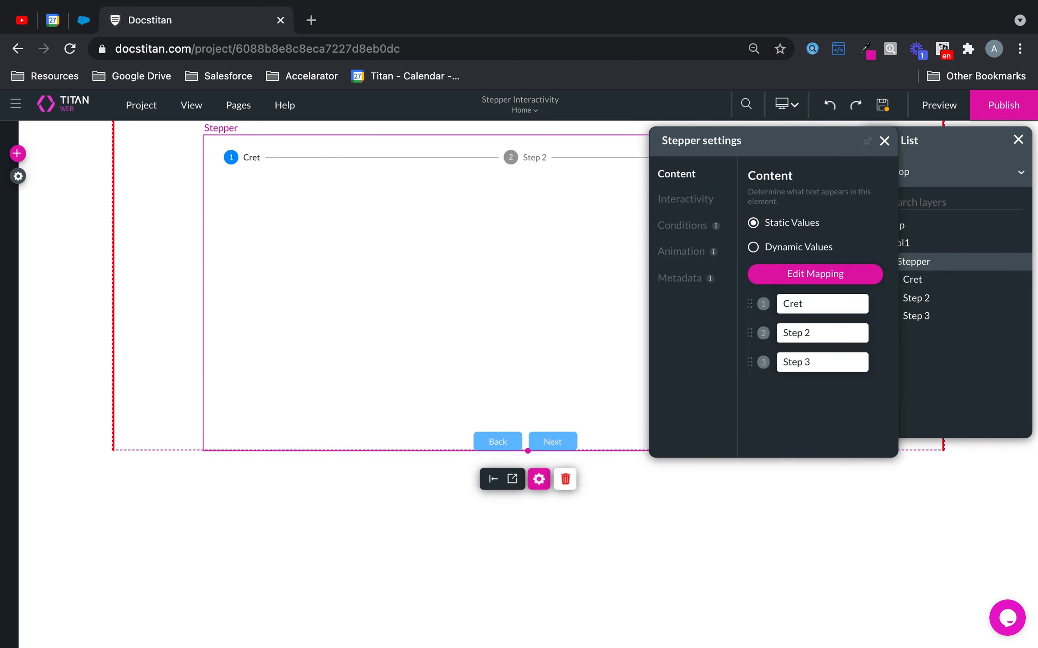
key("BackSpace")
type("a")
key("BackSpace")
type("te")
key("BackSpace")
key("BackSpace")
type("ate ac")
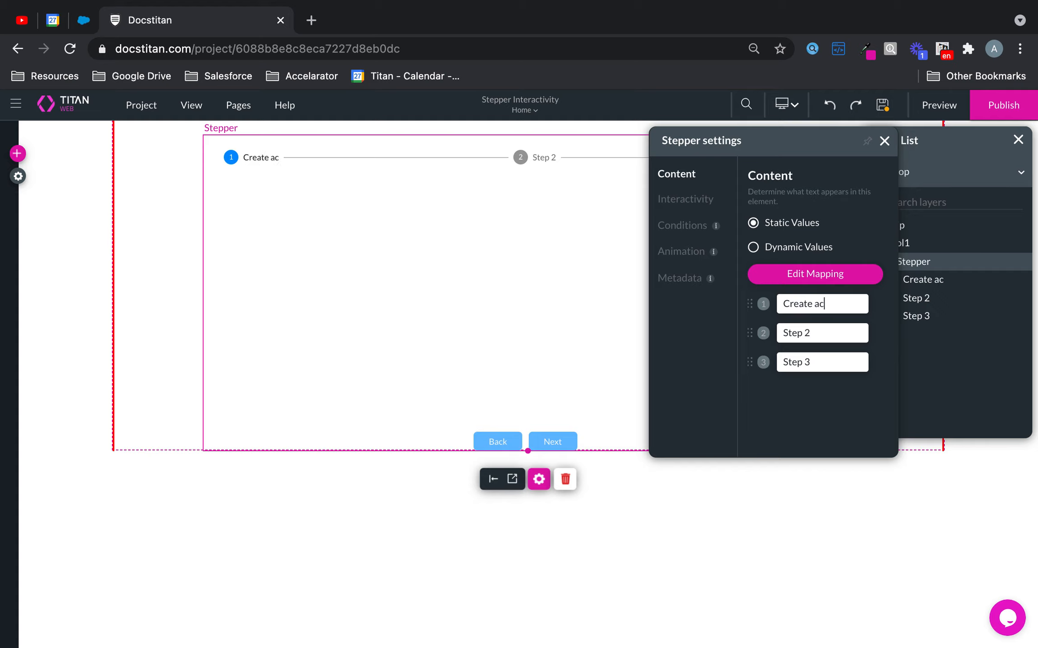
type("count")
Name the second step Create Contact and the third Finish, and correct the first step's name to Create Account.
left_click_drag(830, 334, 720, 331)
type("Create Contact")
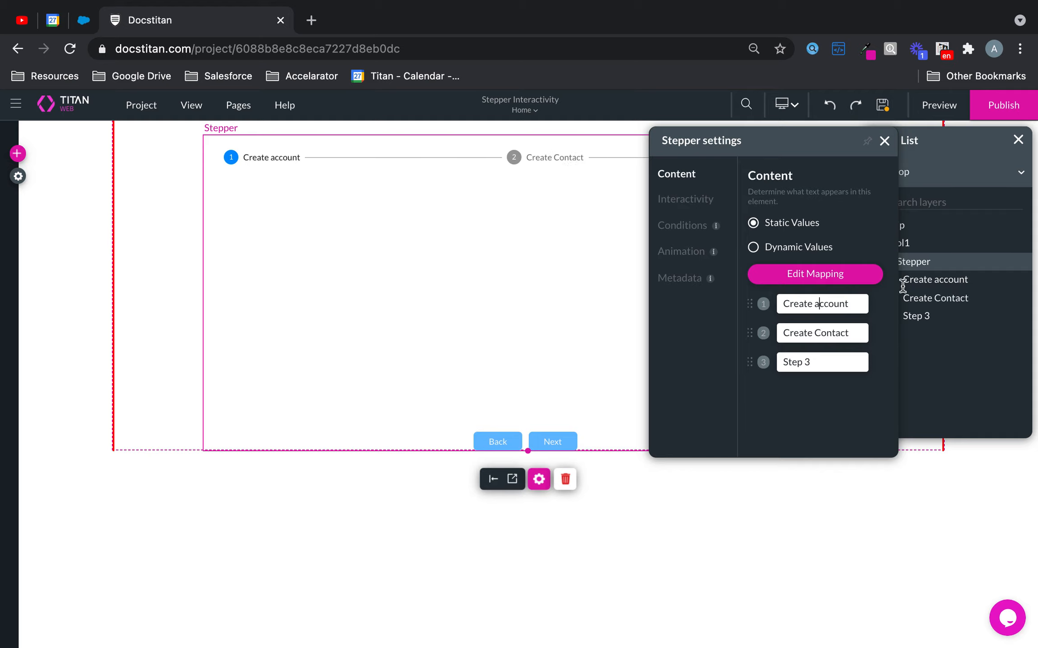
key("BackSpace")
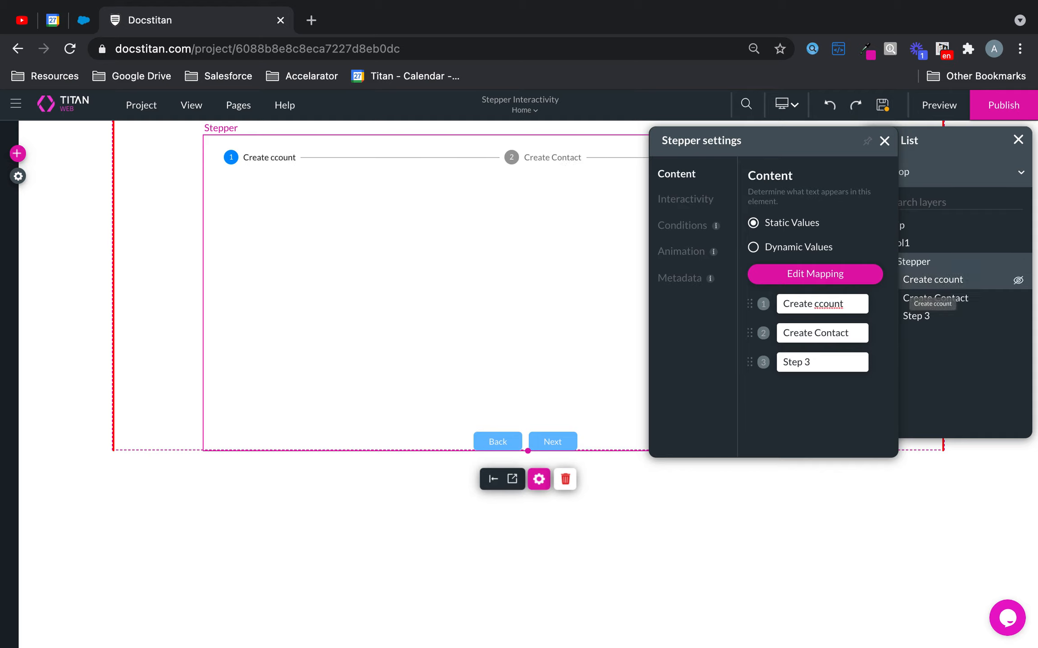
type("A")
left_click_drag(827, 363, 708, 340)
type("Finish")
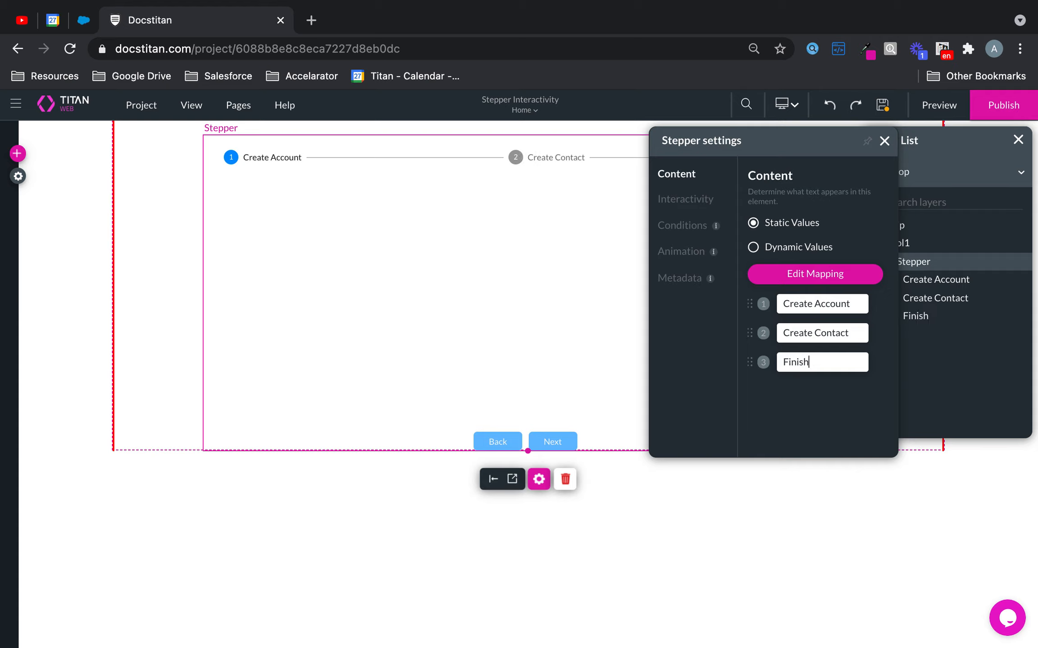
Enable Hide controls in the stepper's interactivity settings.
left_click(699, 202)
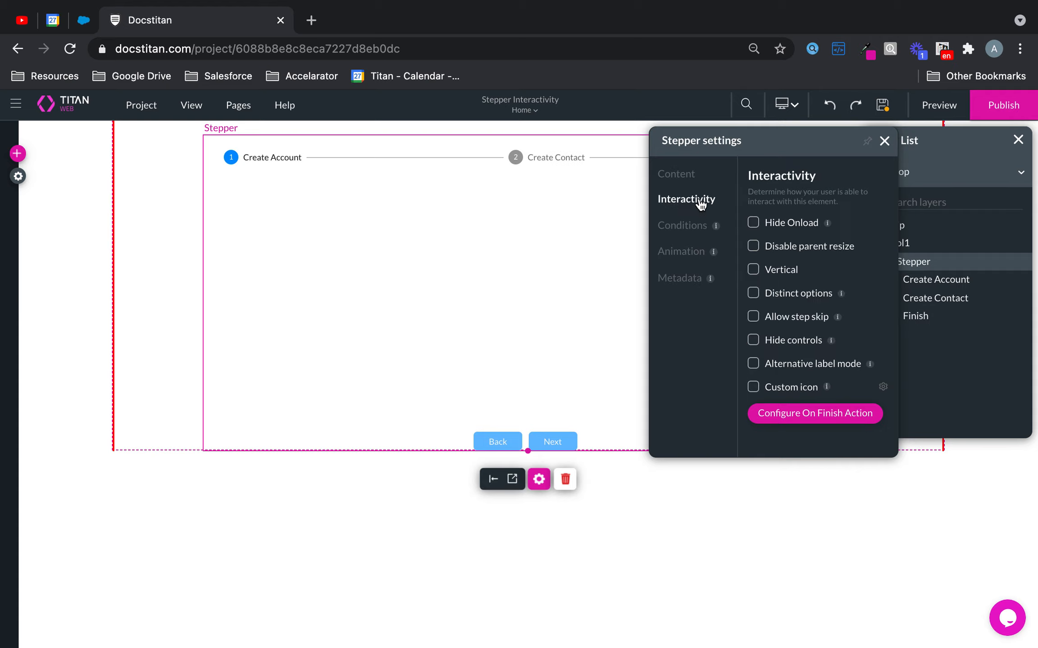
left_click(767, 346)
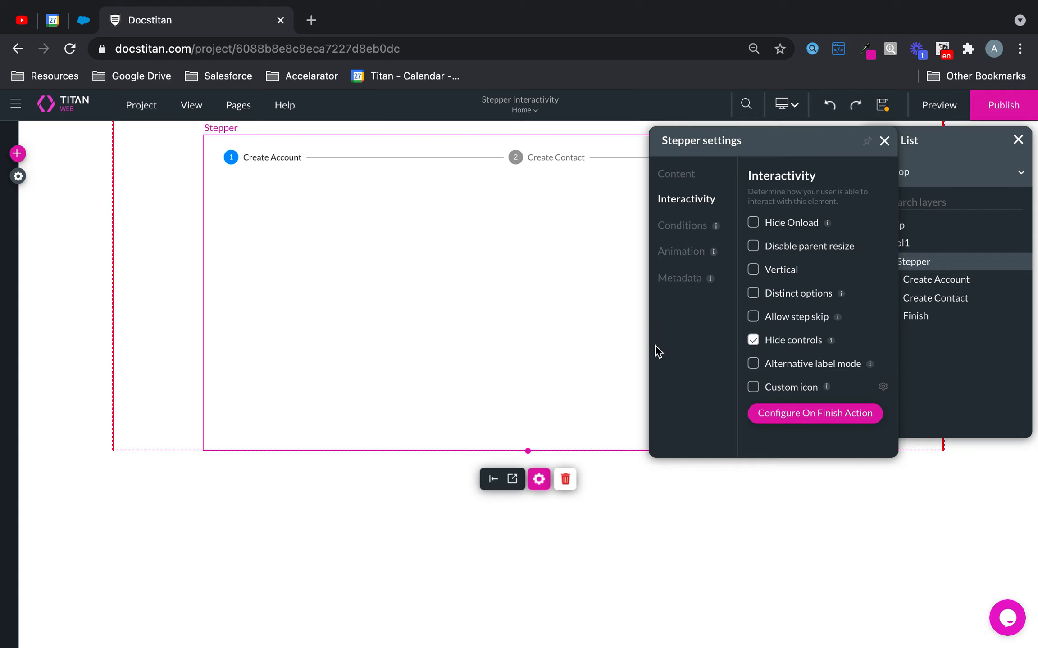
left_click(885, 141)
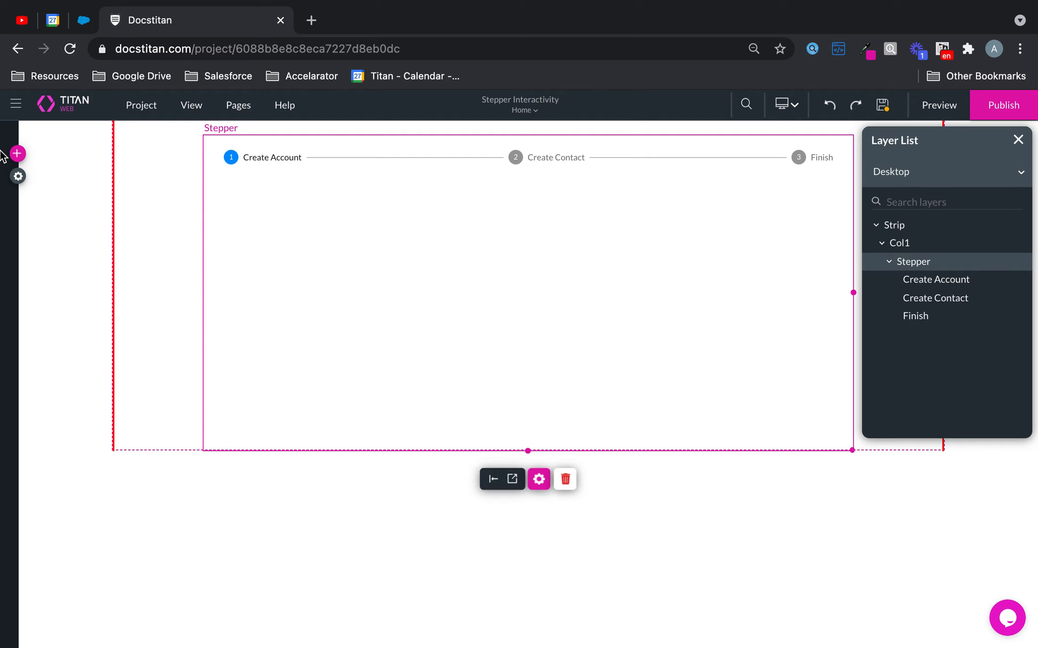
Add two text input fields, one beneath the other, in the middle of the Create Account step.
left_click(16, 154)
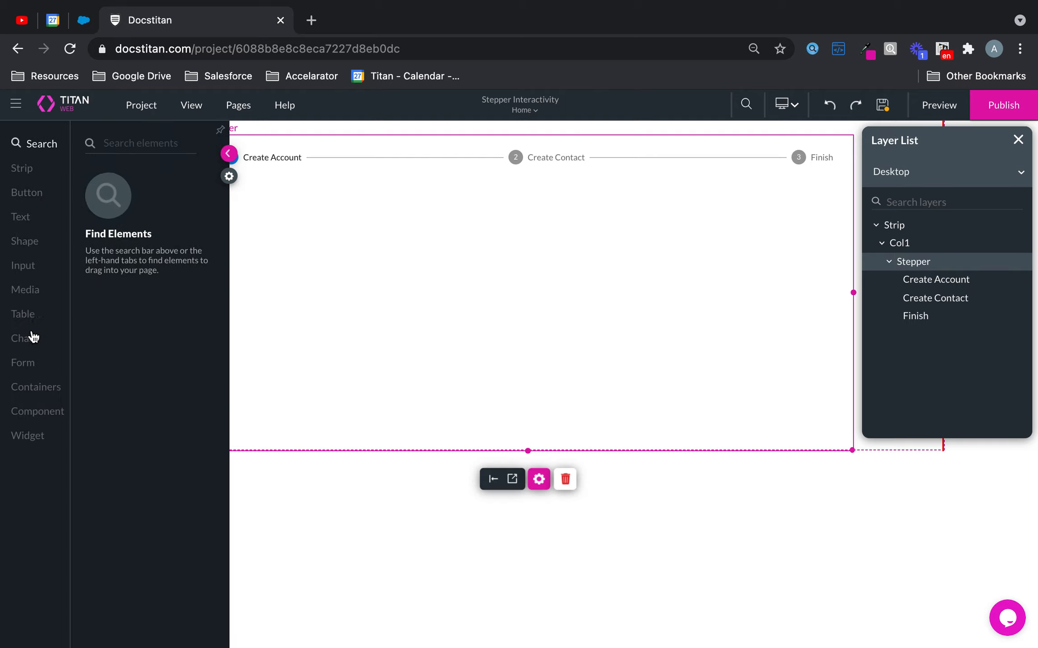
left_click(23, 221)
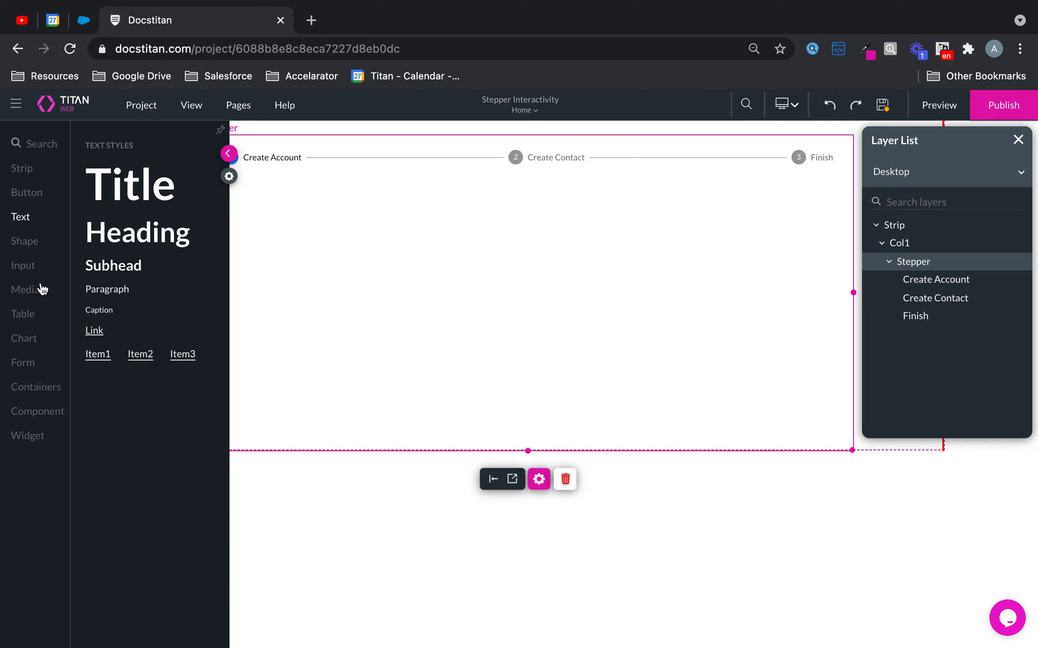
left_click(27, 266)
left_click_drag(162, 209, 546, 236)
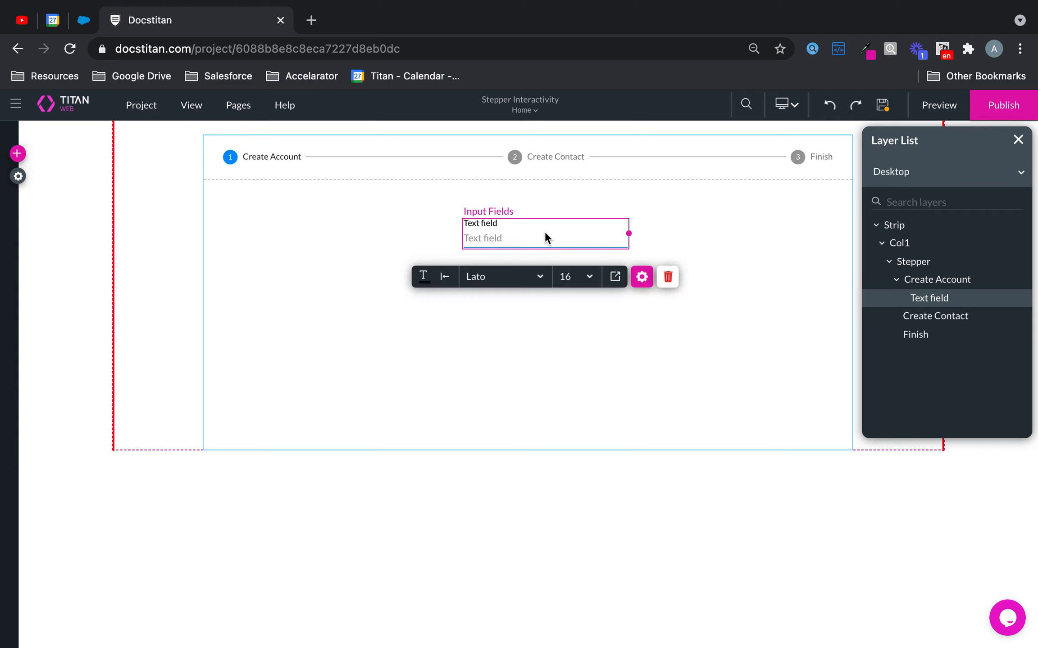
key("super+v")
left_click_drag(496, 196, 586, 233)
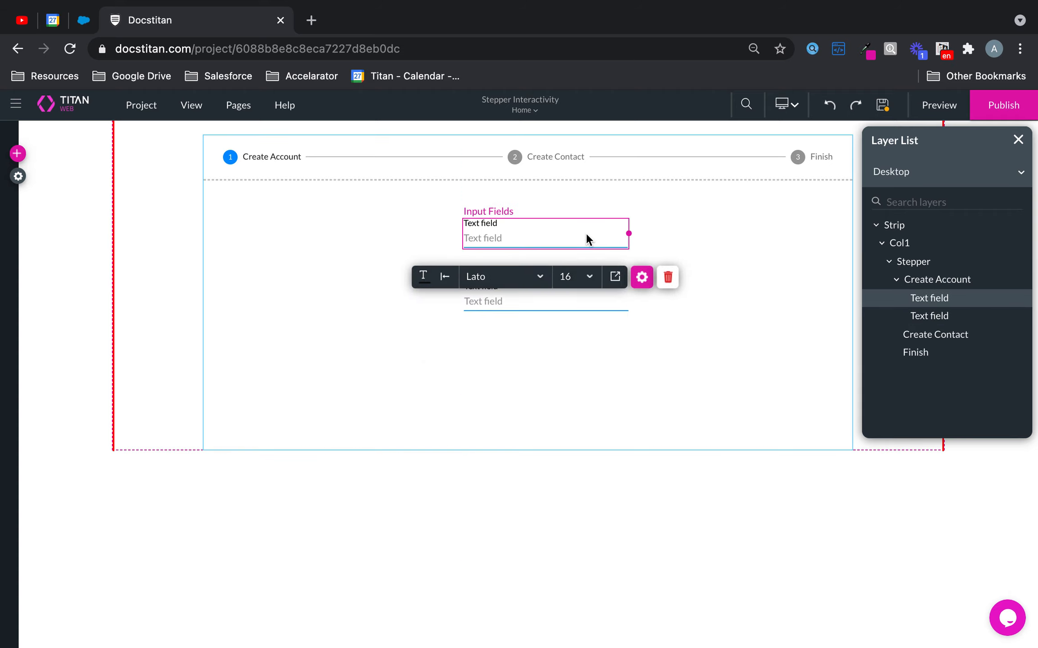
Set the upper text field's label to Account Name.
left_click(641, 277)
left_click(784, 265)
key("super+a")
type("Account Name")
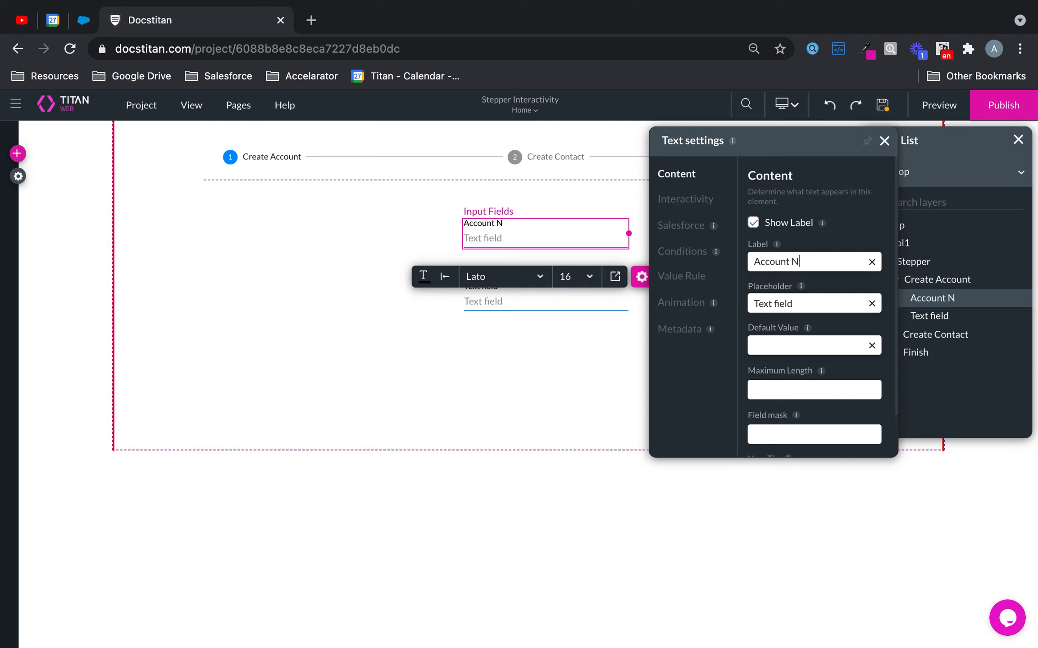
Set the lower text field's label to Account Rating.
left_click(551, 300)
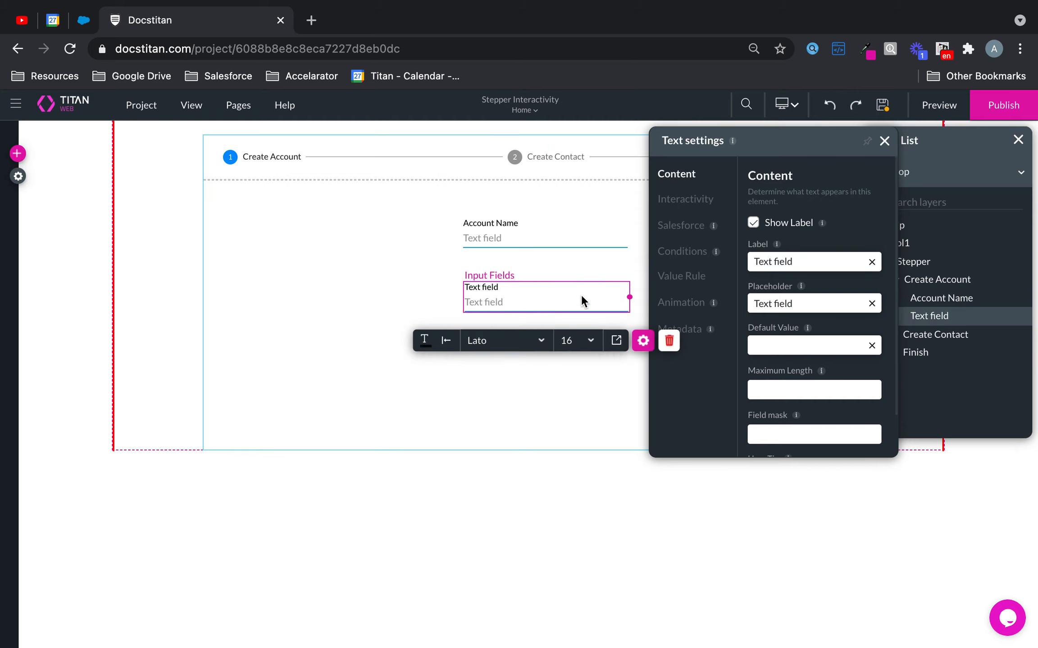
key("super+a")
type("A")
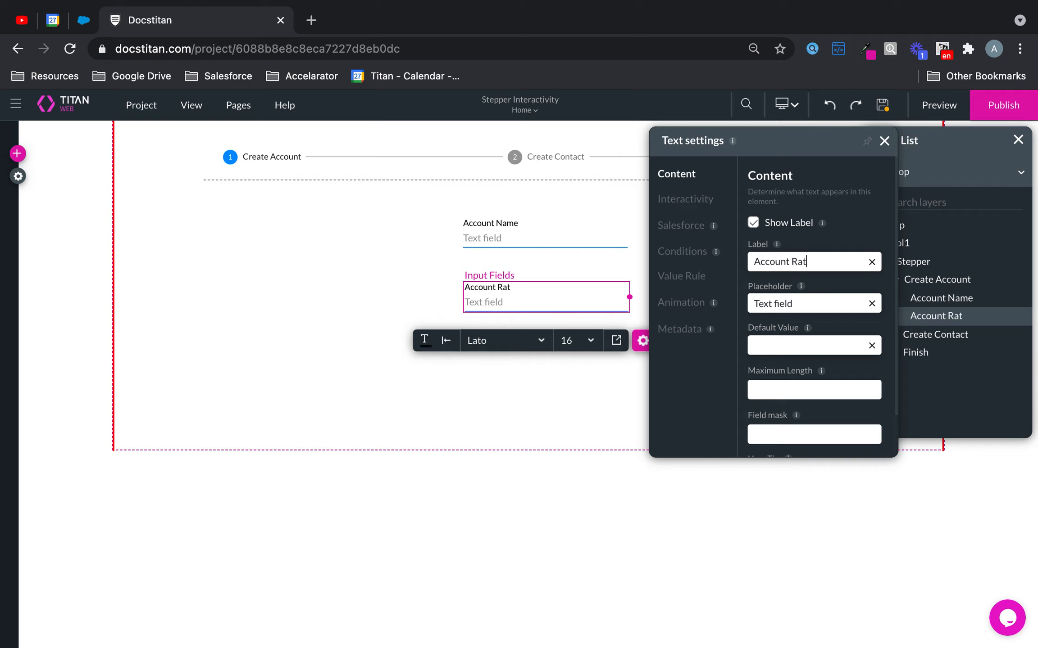
left_click(884, 142)
Tag the stepper as Titan Stepper 123 in its metadata and close the layer list.
left_click(608, 371)
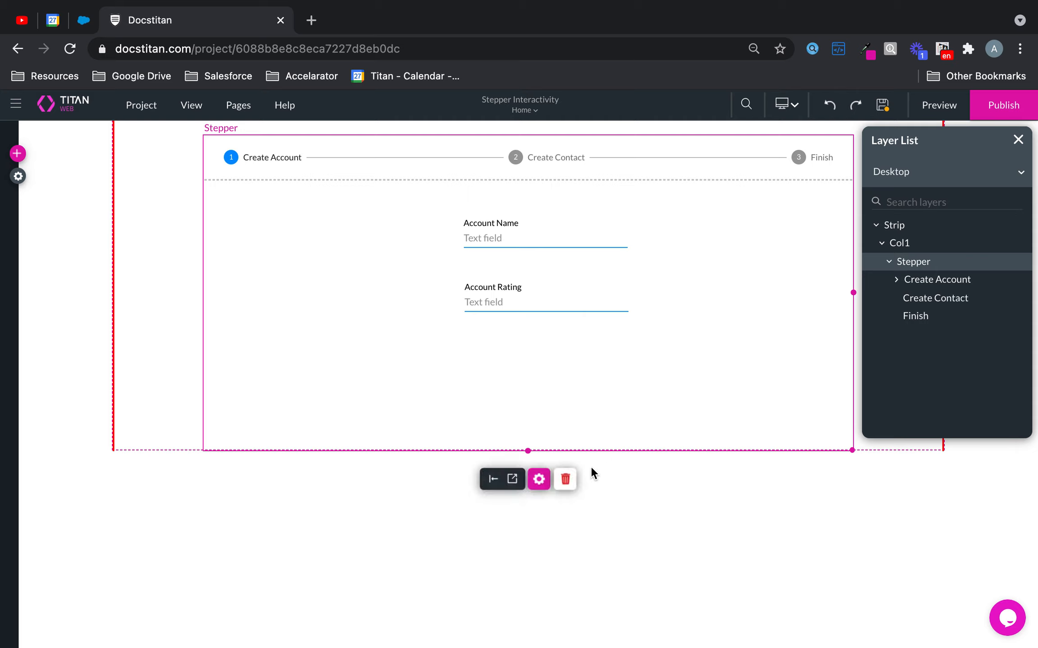
left_click(539, 479)
left_click(699, 280)
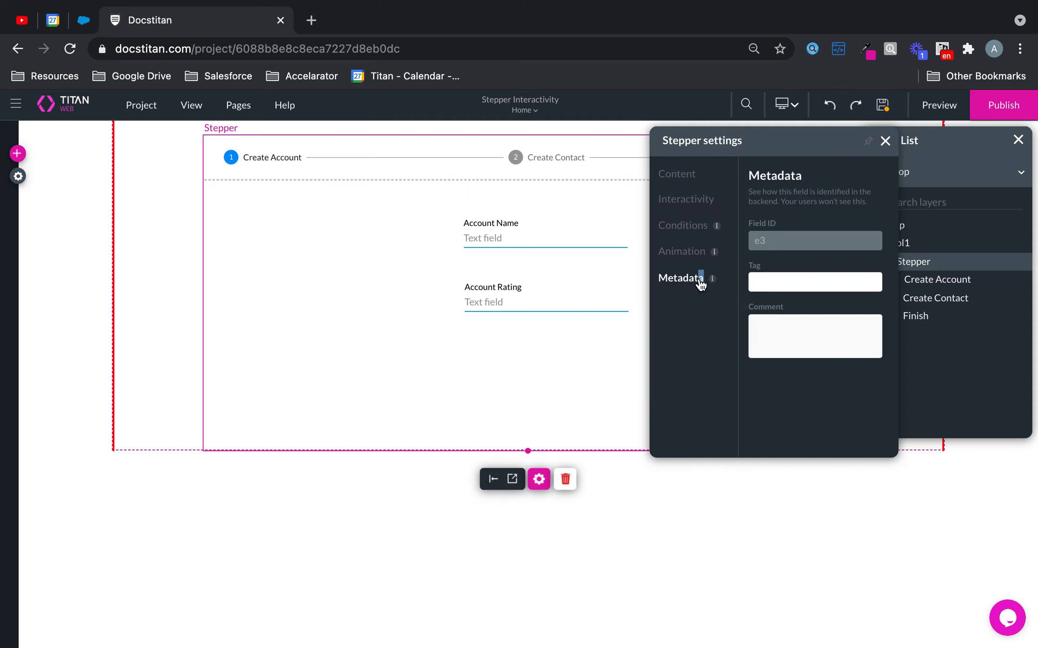
left_click(800, 276)
type("S")
key("BackSpace")
key("BackSpace")
type("Titan Stepper 123")
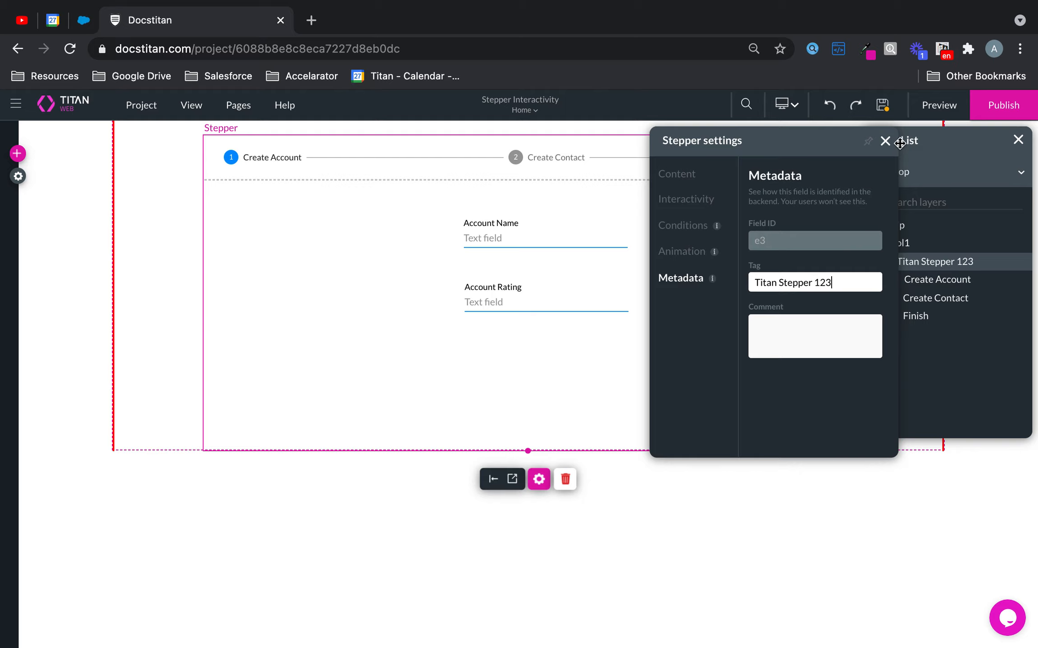
left_click(885, 141)
left_click(1018, 142)
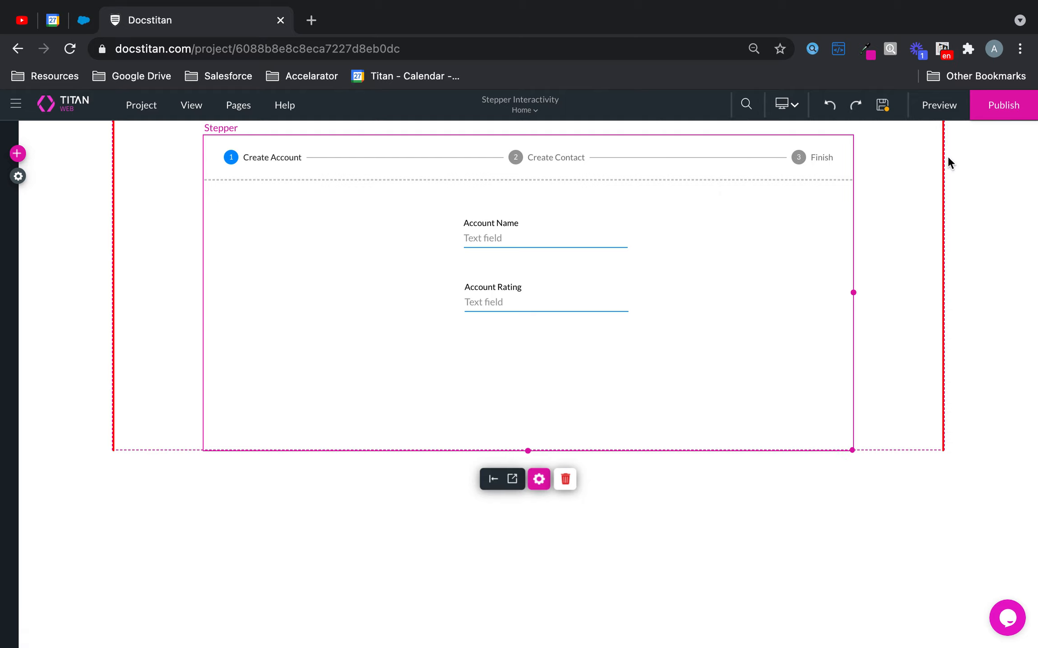
Add a button below the Account Rating field and set its text to "Next >".
left_click(17, 154)
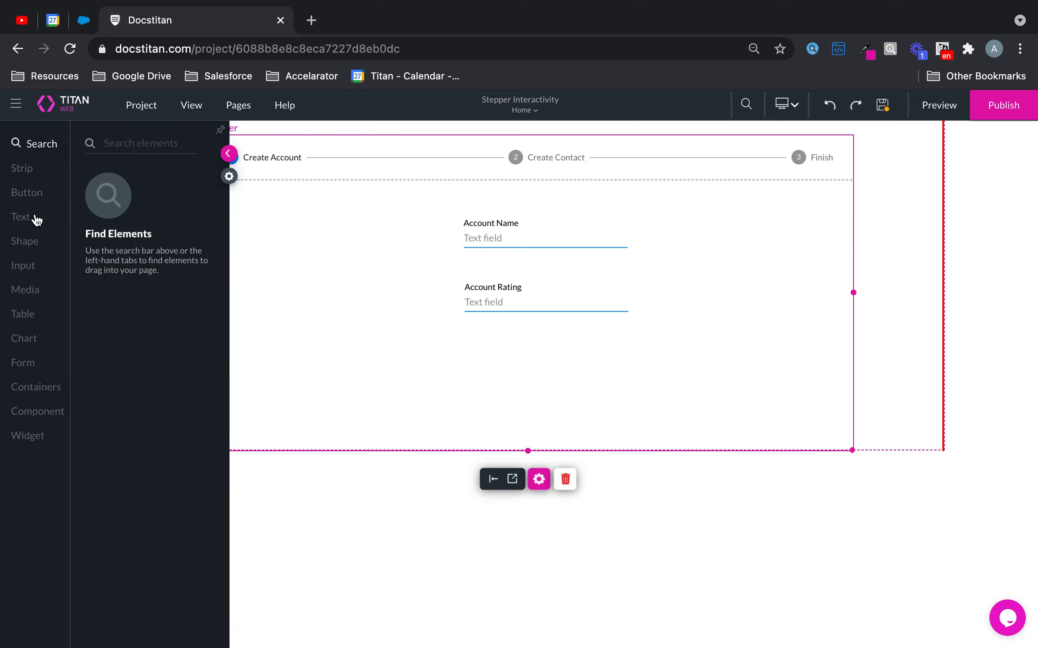
left_click(30, 194)
left_click_drag(144, 176, 574, 363)
left_click(694, 389)
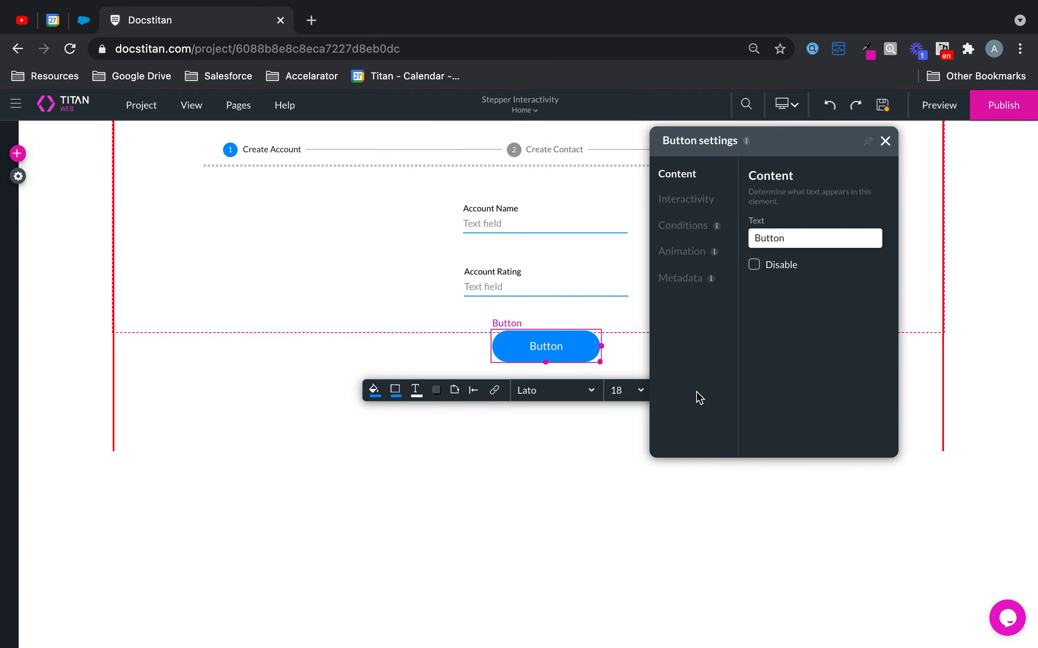
double_click(811, 234)
type("Next >")
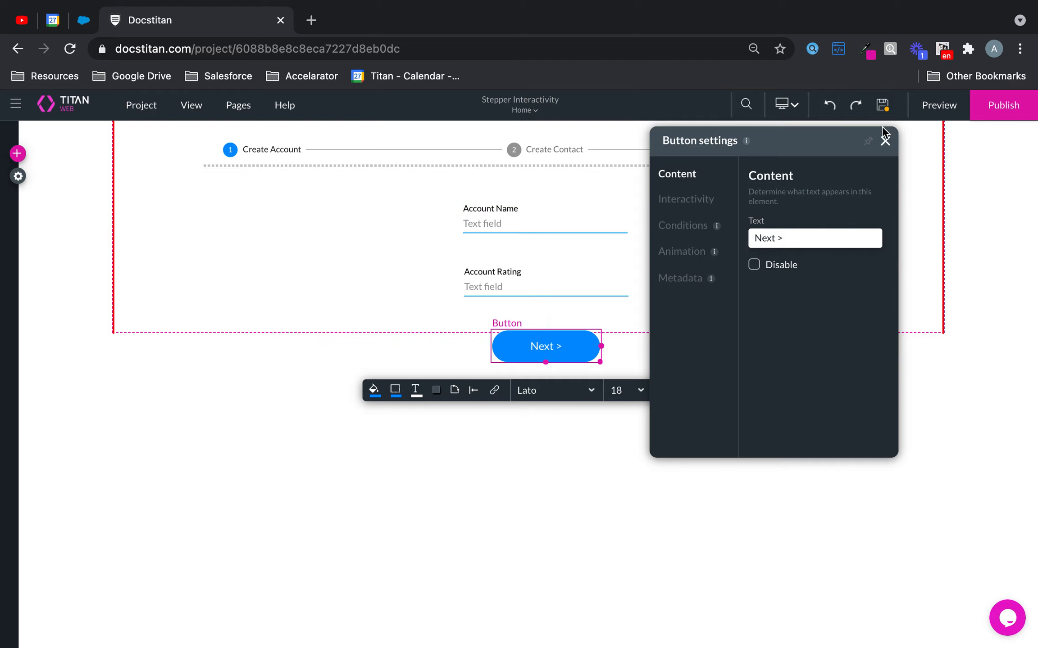
left_click(885, 141)
Extend the strip downward, then make the stepper taller to enclose the Next > button and shift it slightly.
left_click(911, 215)
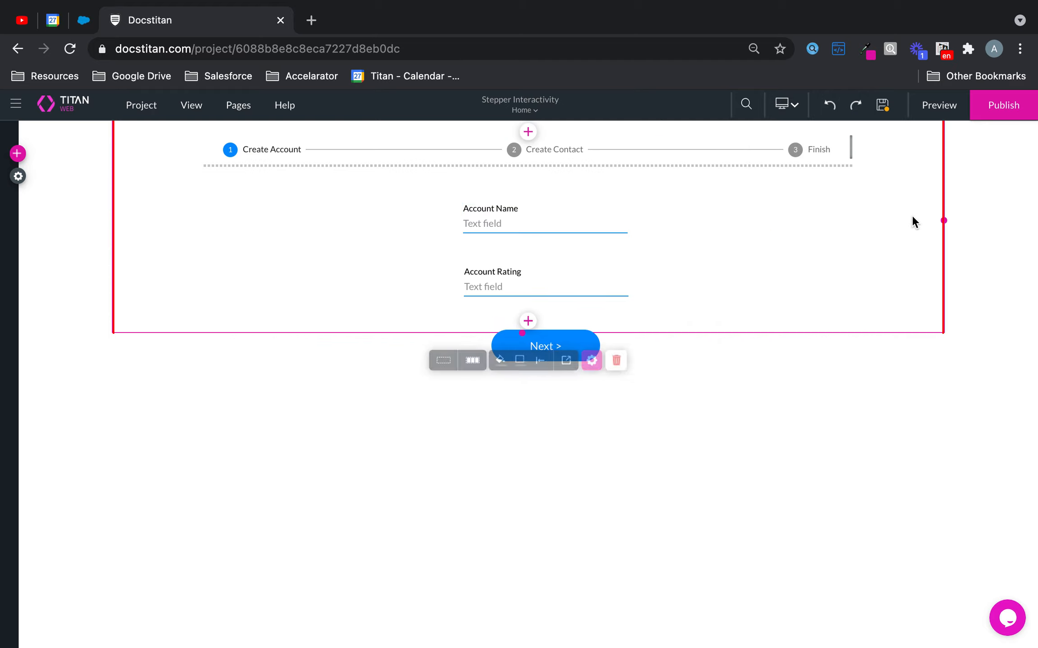
left_click_drag(519, 330, 555, 566)
left_click(755, 244)
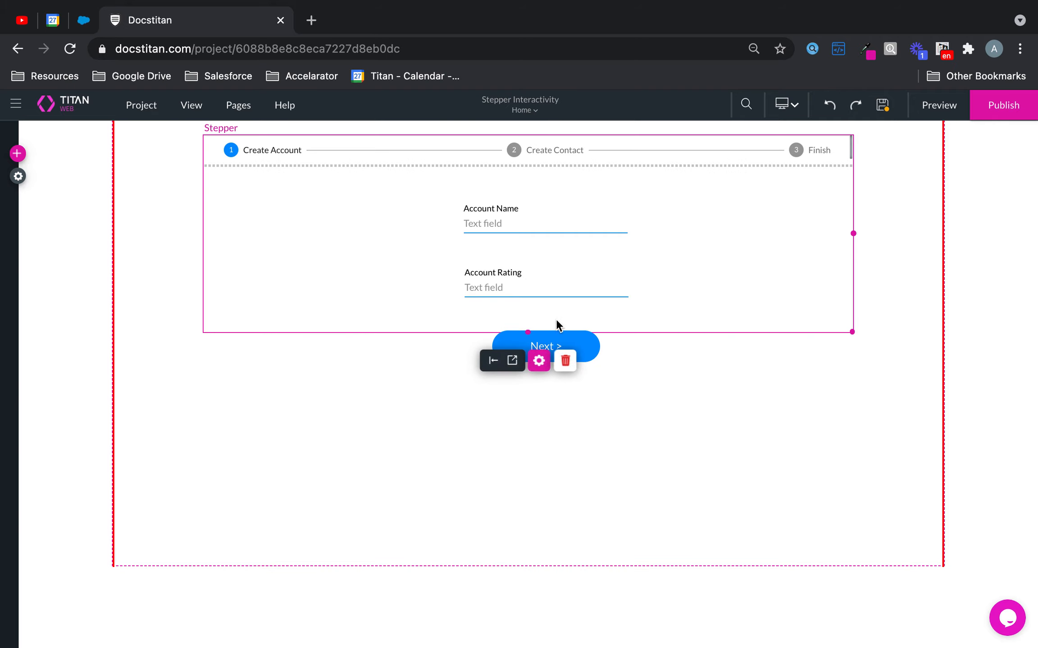
left_click_drag(525, 335, 568, 483)
left_click_drag(647, 377, 667, 373)
left_click_drag(753, 370, 763, 370)
Turn on the Interactivity system action in the Next > button's on-click rule and open its stepper options.
left_click(573, 357)
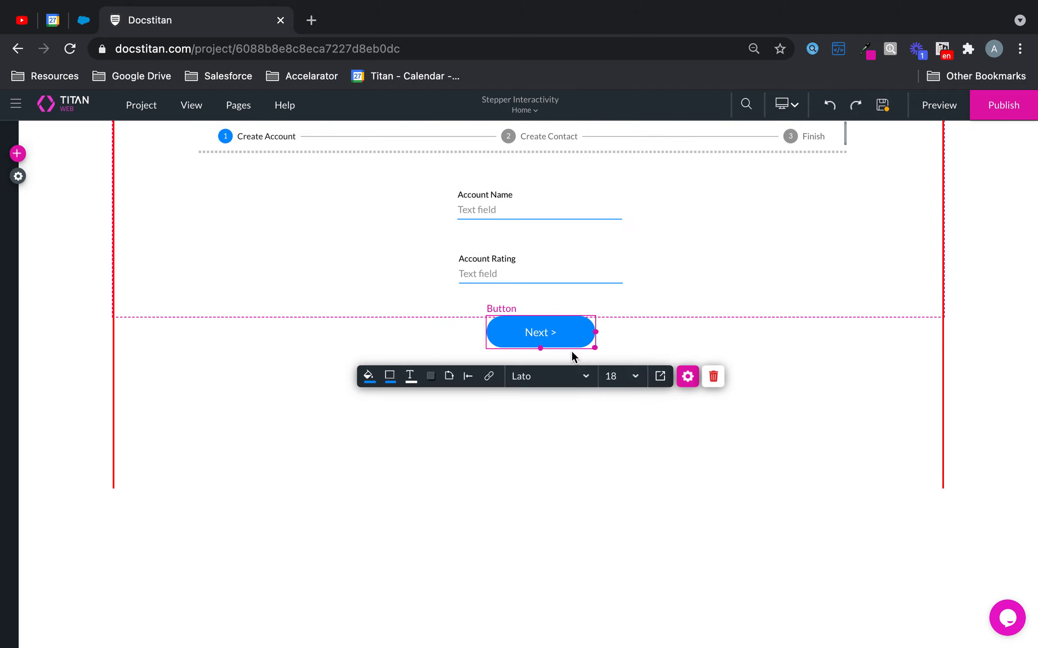
left_click(488, 386)
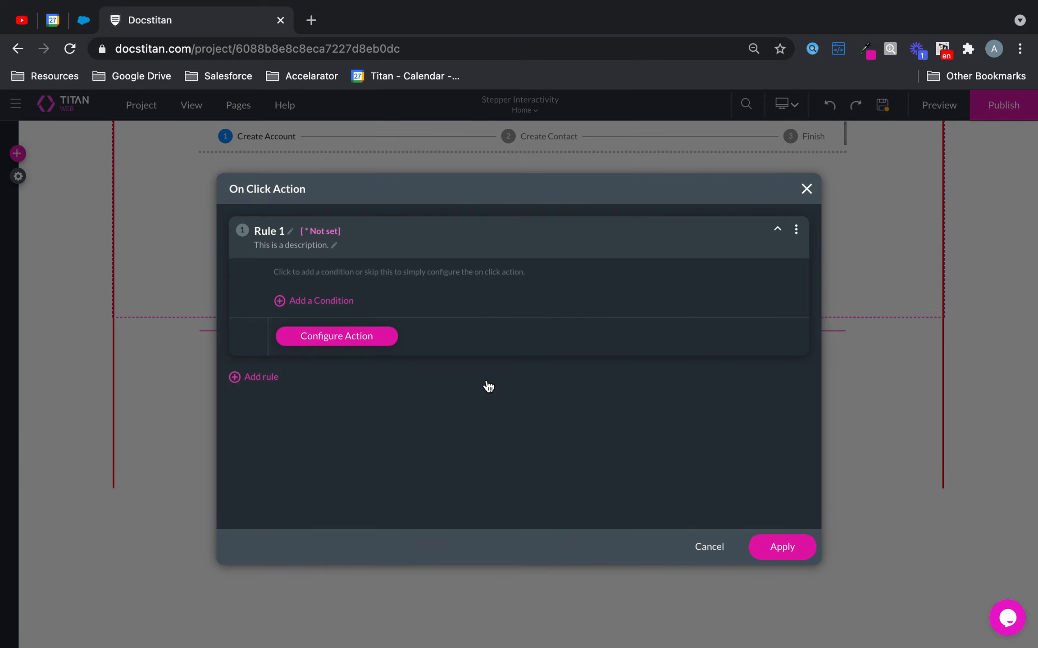
left_click(349, 335)
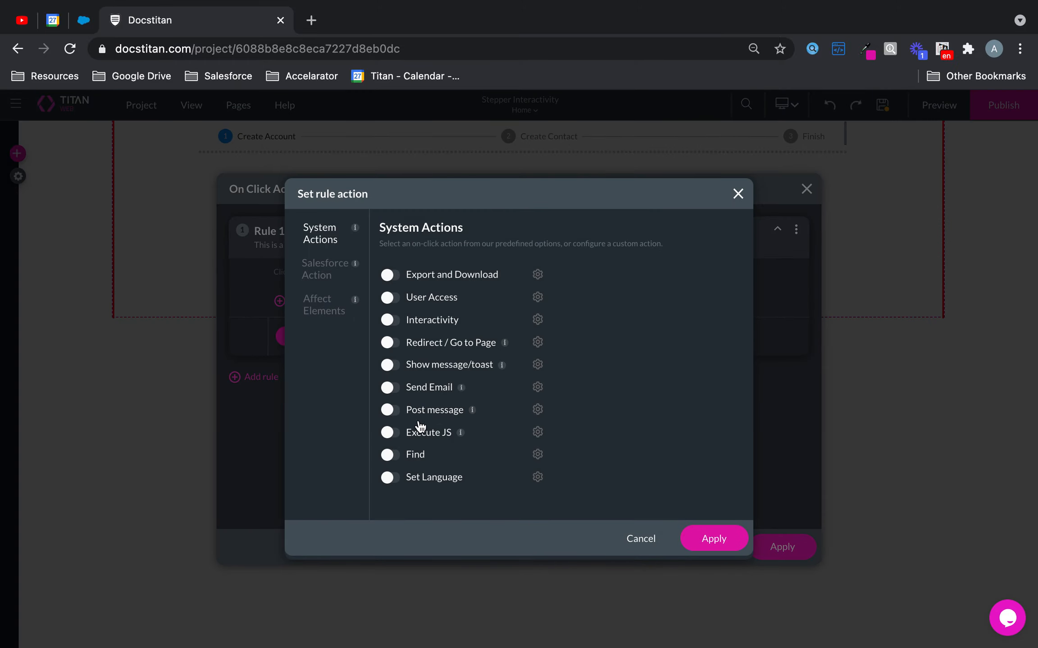
left_click(390, 319)
left_click(538, 320)
left_click(359, 310)
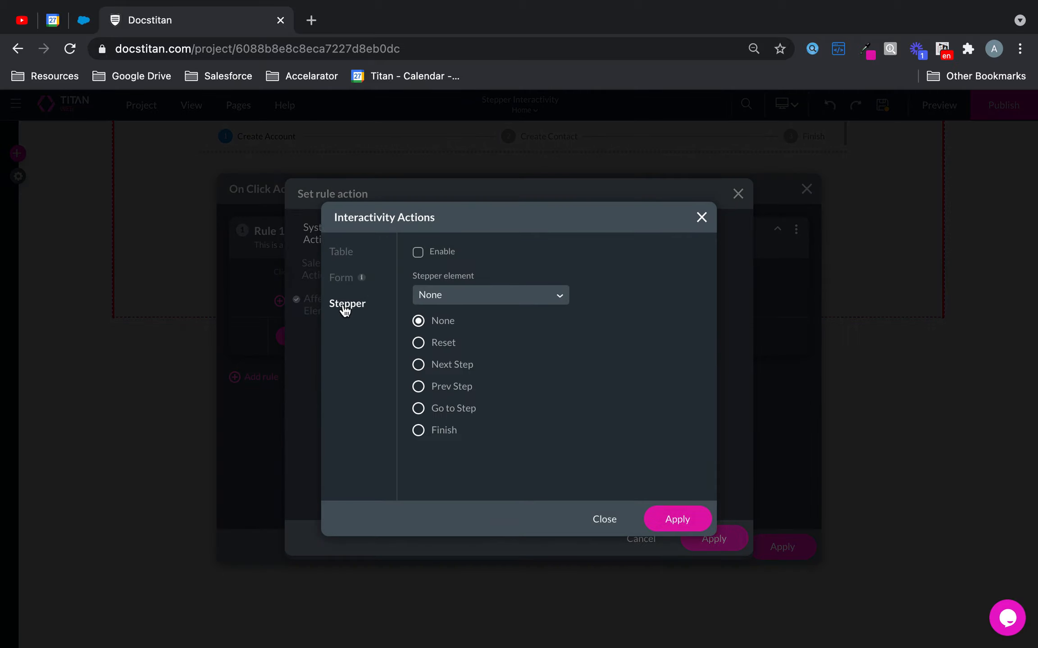
Enable the stepper action for Titan Stepper 123 with Next Step, and apply the button's on-click rule.
left_click(489, 295)
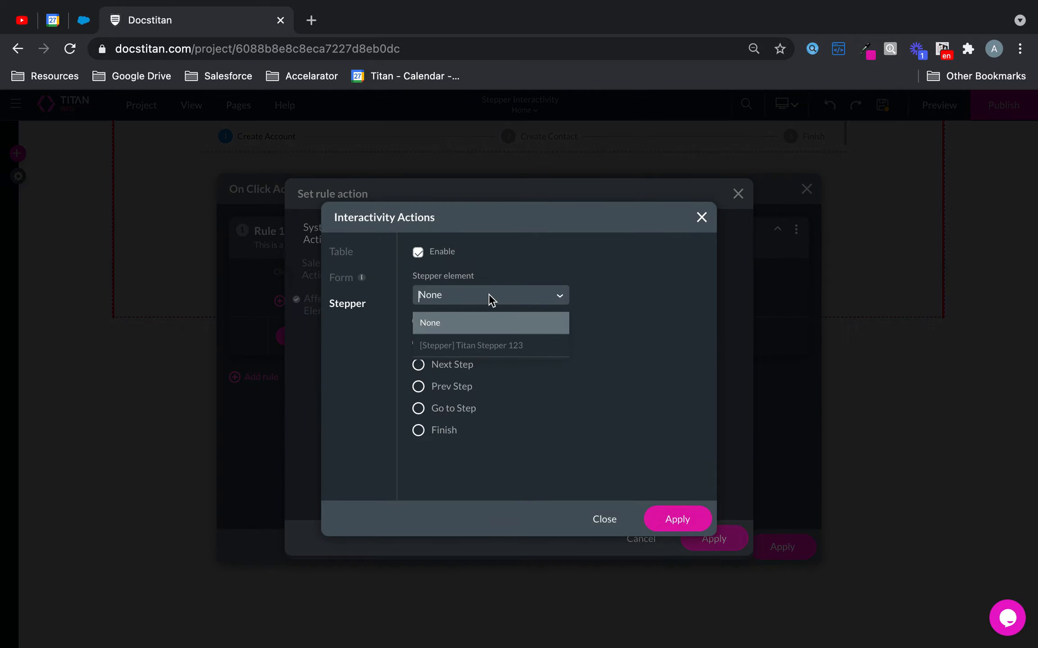
left_click(491, 351)
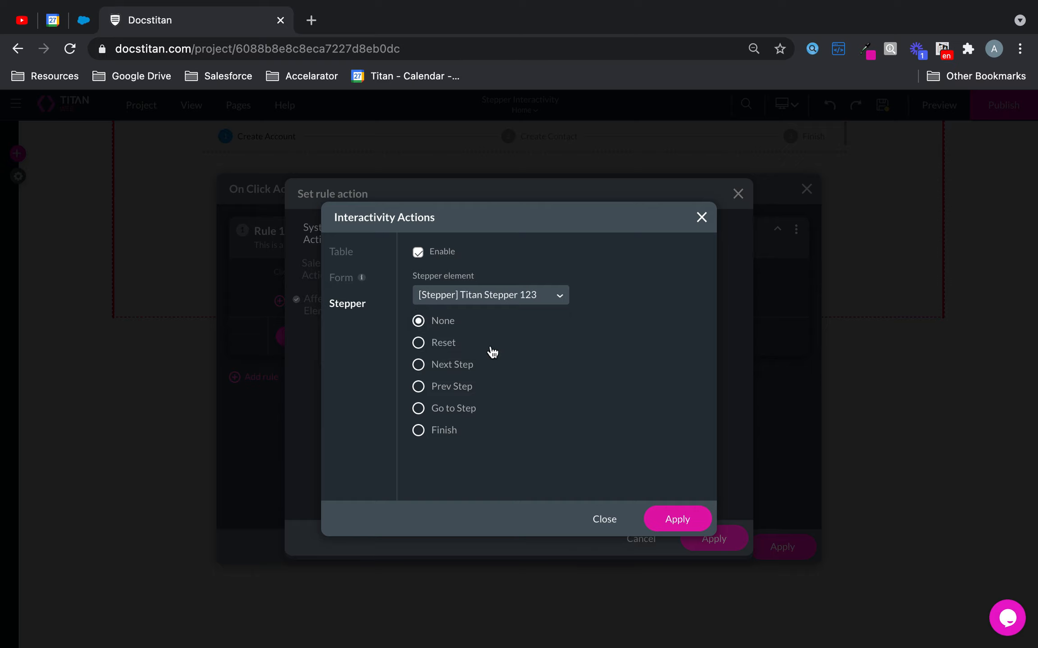
left_click(439, 370)
left_click(676, 512)
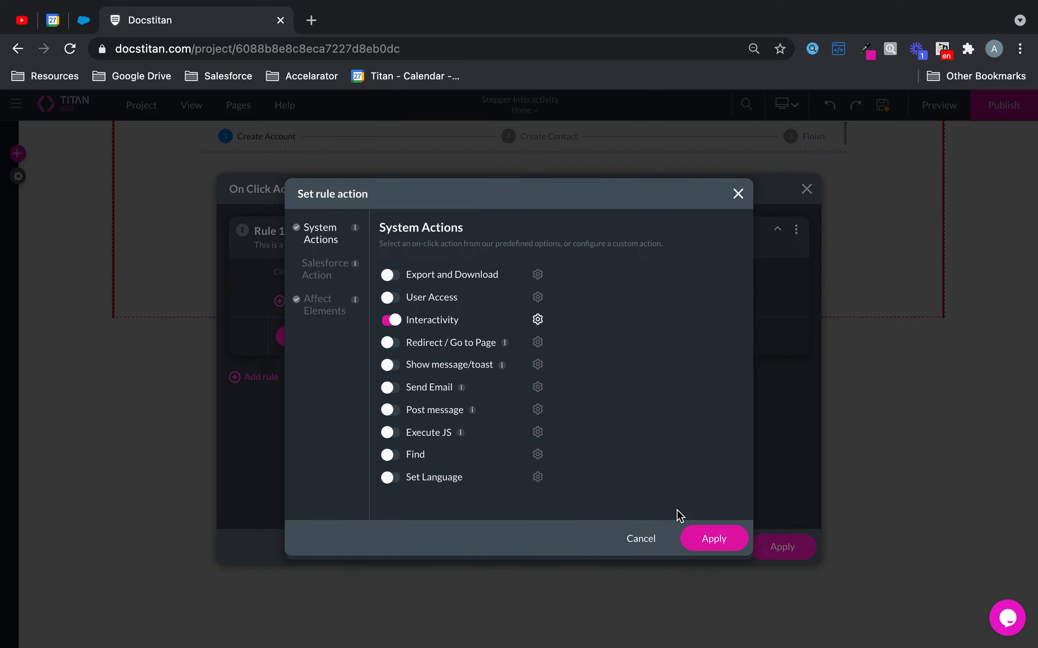
left_click(713, 541)
left_click(774, 547)
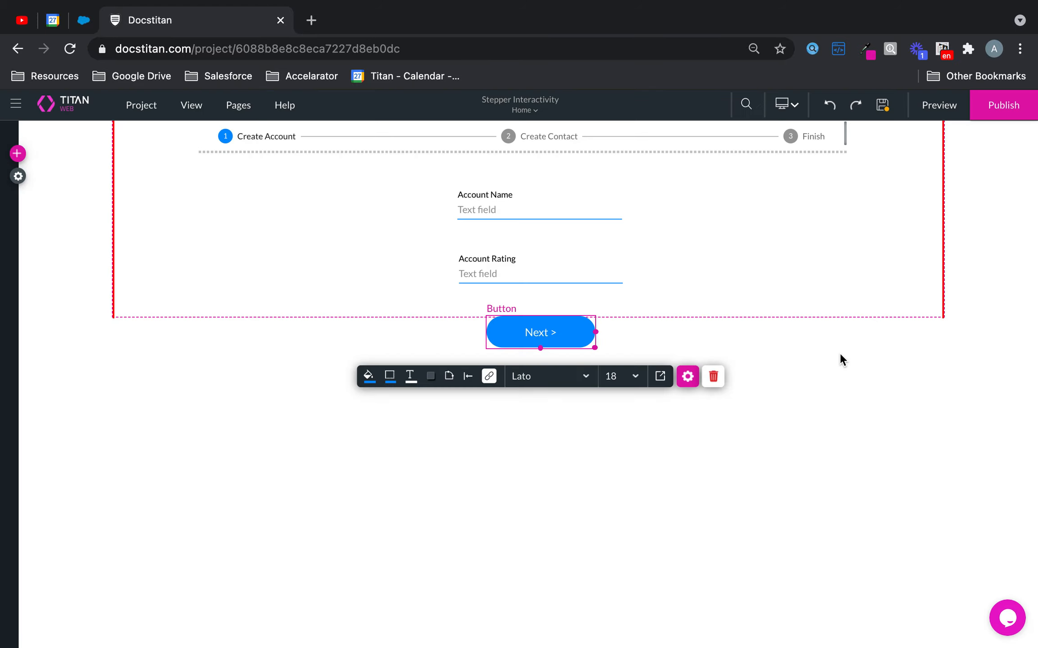
Lengthen the strip and make the stepper taller so that it fully encloses the Next > button.
left_click(856, 256)
left_click_drag(523, 317, 560, 493)
left_click(691, 287)
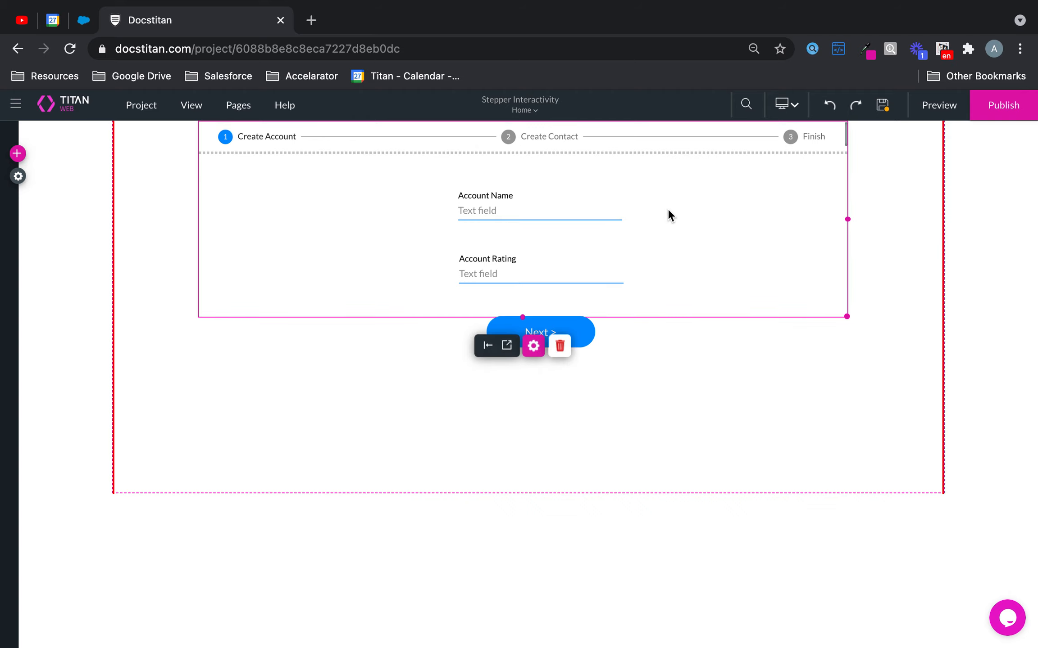
left_click_drag(523, 320, 522, 393)
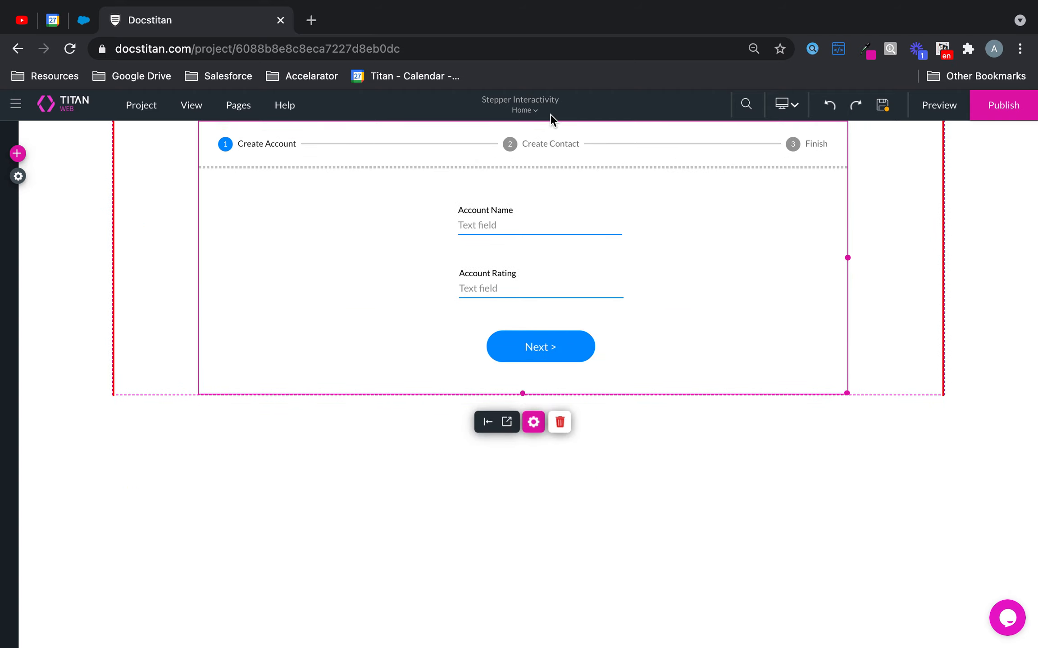
Add two text input fields, one below the other, to the stepper's Create Contact step.
left_click(543, 145)
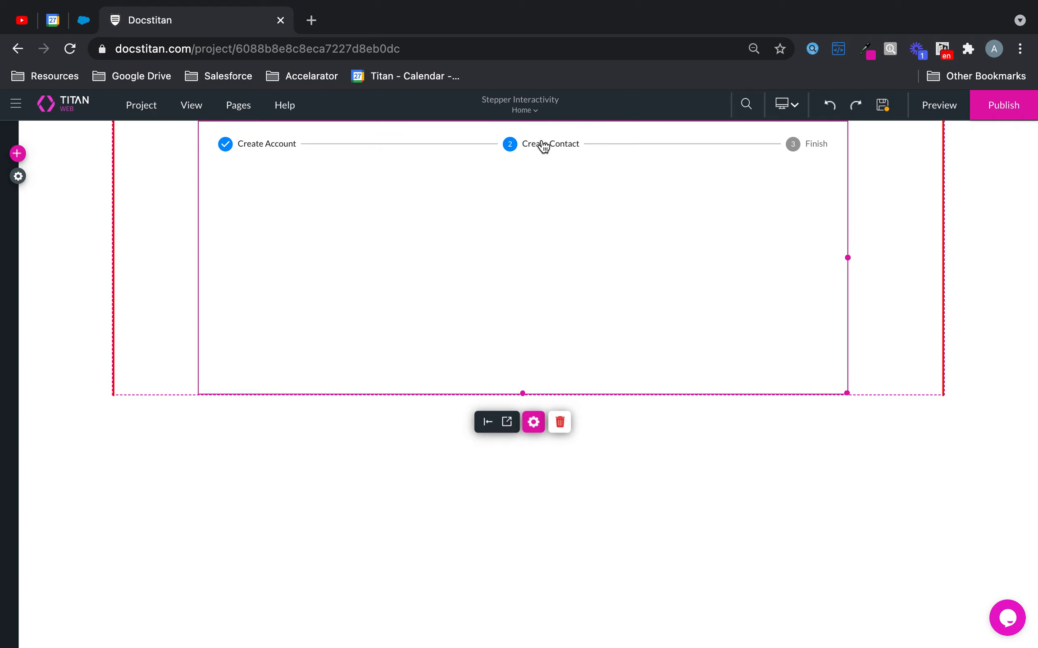
left_click(16, 155)
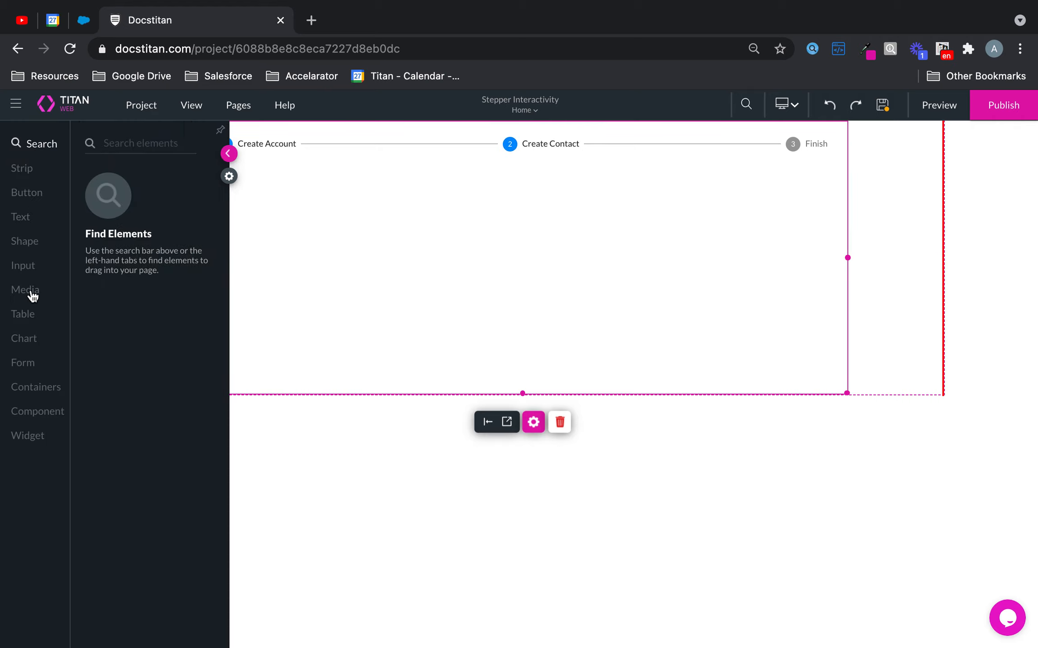
left_click(26, 271)
left_click_drag(141, 199, 607, 260)
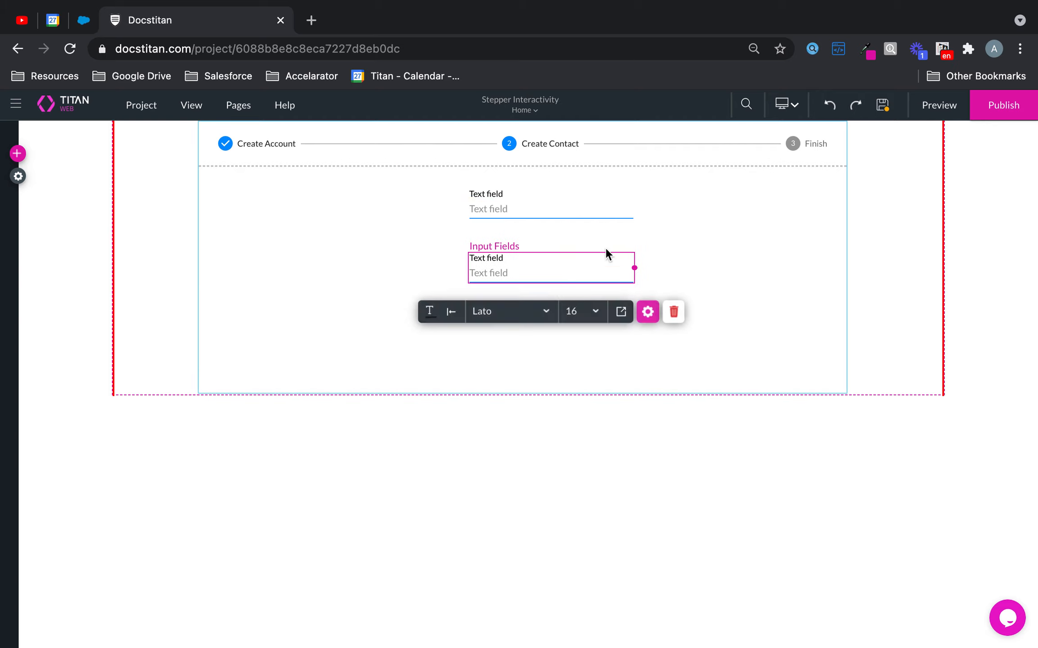
Set the label of the upper text field in the Create Contact step to "First name".
left_click(603, 225)
left_click(602, 208)
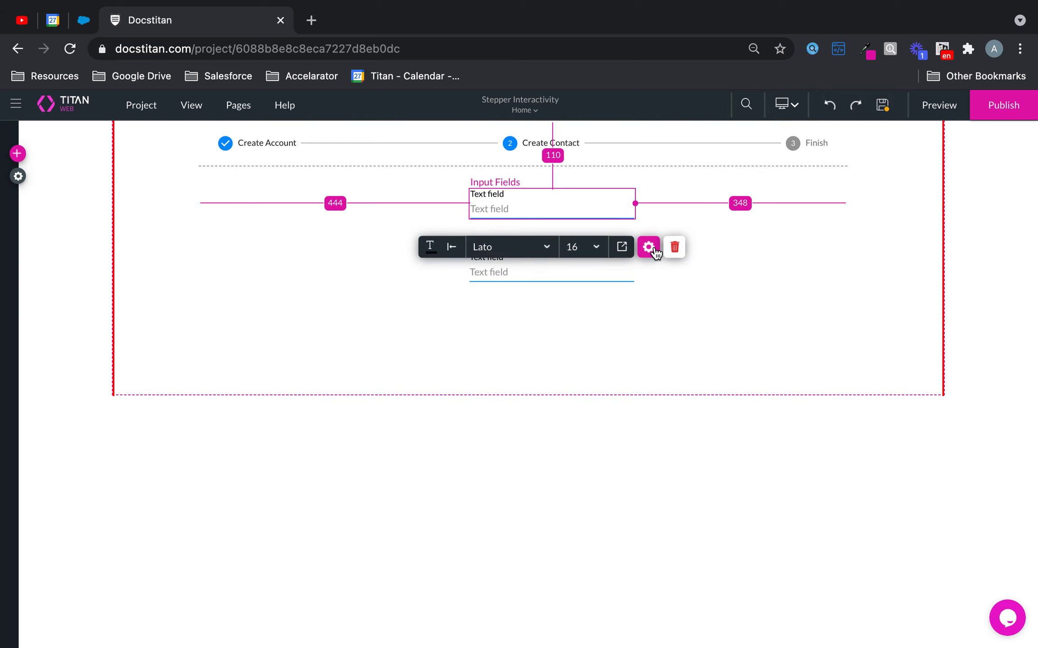
left_click(648, 247)
left_click_drag(804, 257, 696, 256)
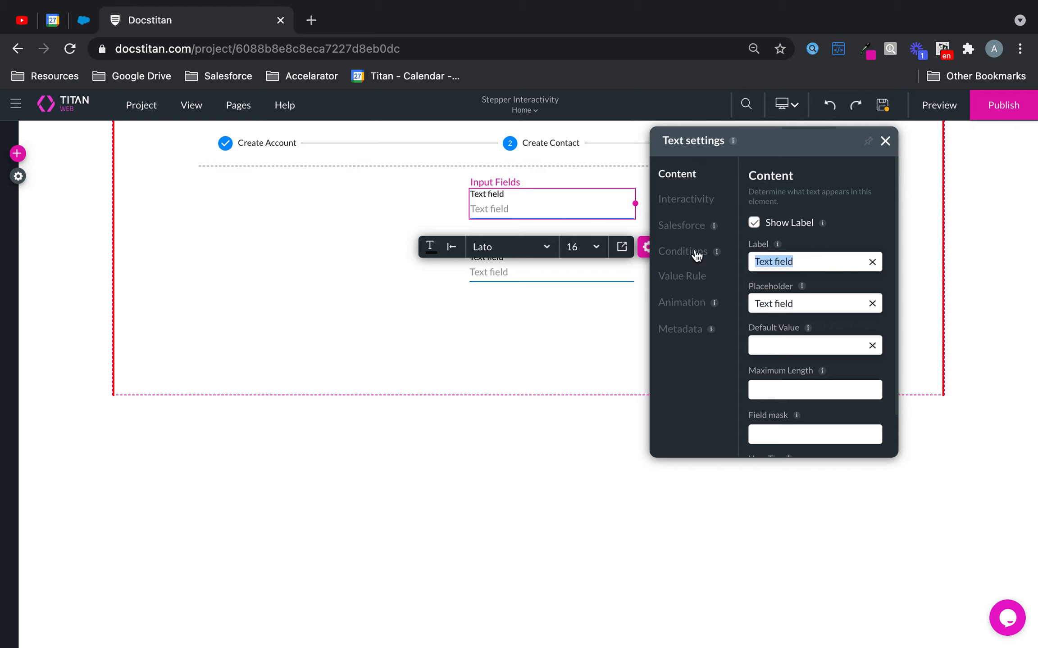
type("First name")
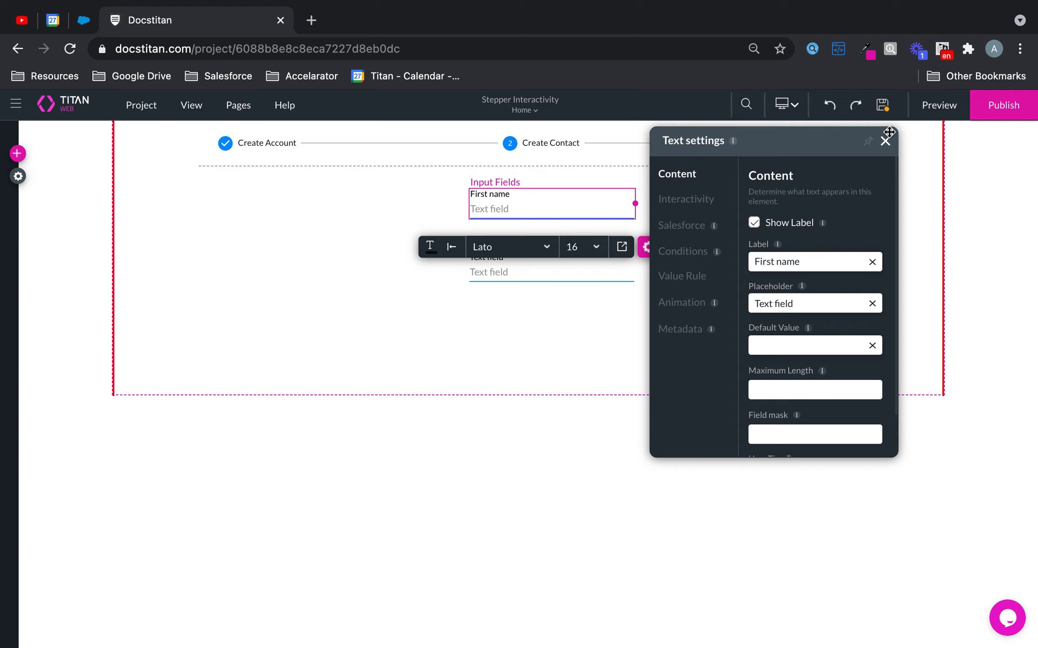
left_click(885, 140)
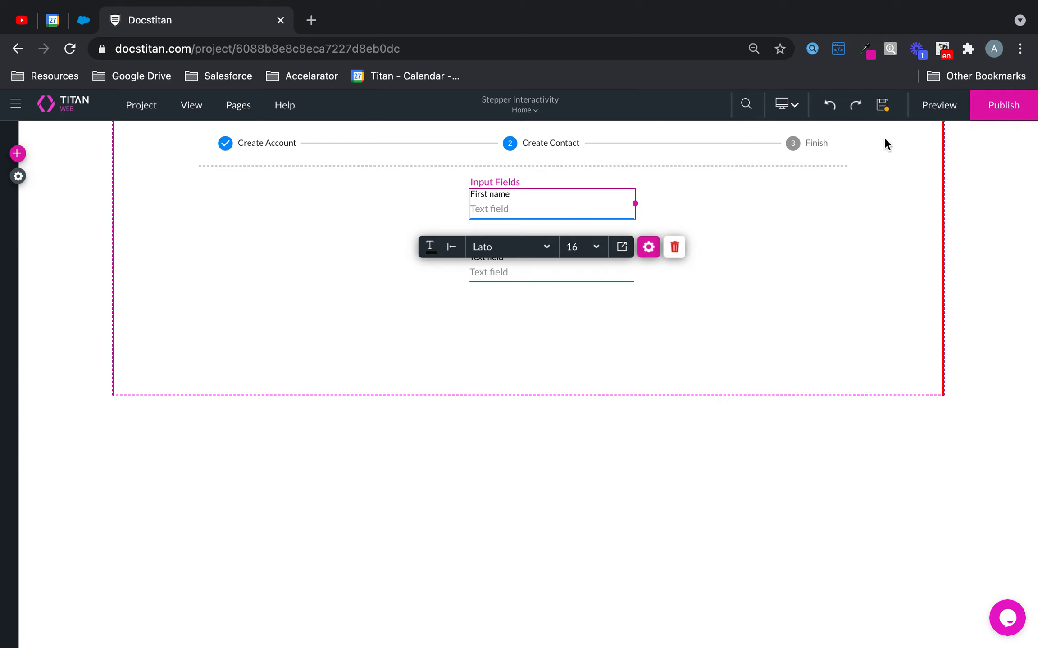
Set the label of the lower text field in the Create Contact step to "Last Name".
left_click(592, 275)
left_click(649, 310)
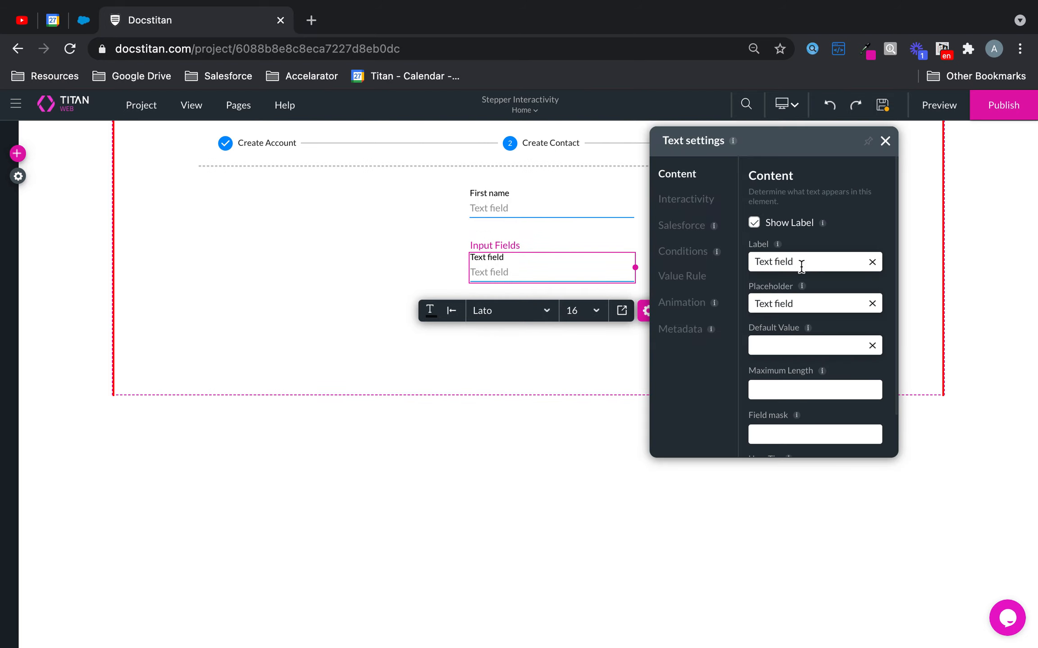
left_click_drag(821, 260, 702, 260)
type("Last")
left_click(885, 142)
Extend the strip downward, and add a primary button with the text "Next >" below the Last Name field.
left_click(854, 345)
left_click_drag(523, 396, 568, 584)
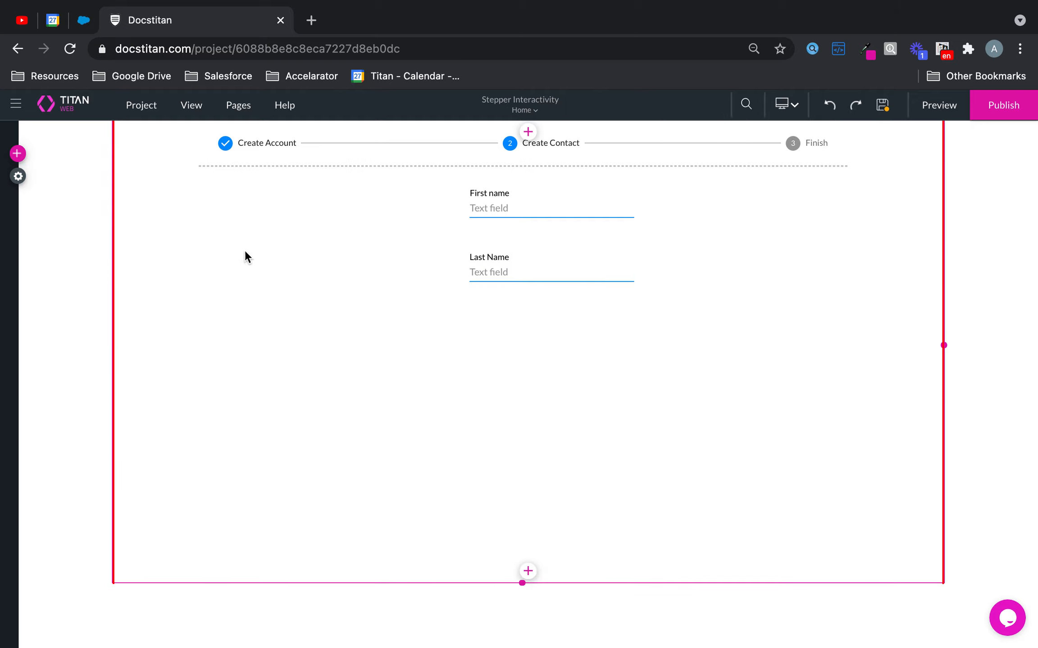
left_click(18, 154)
left_click(28, 193)
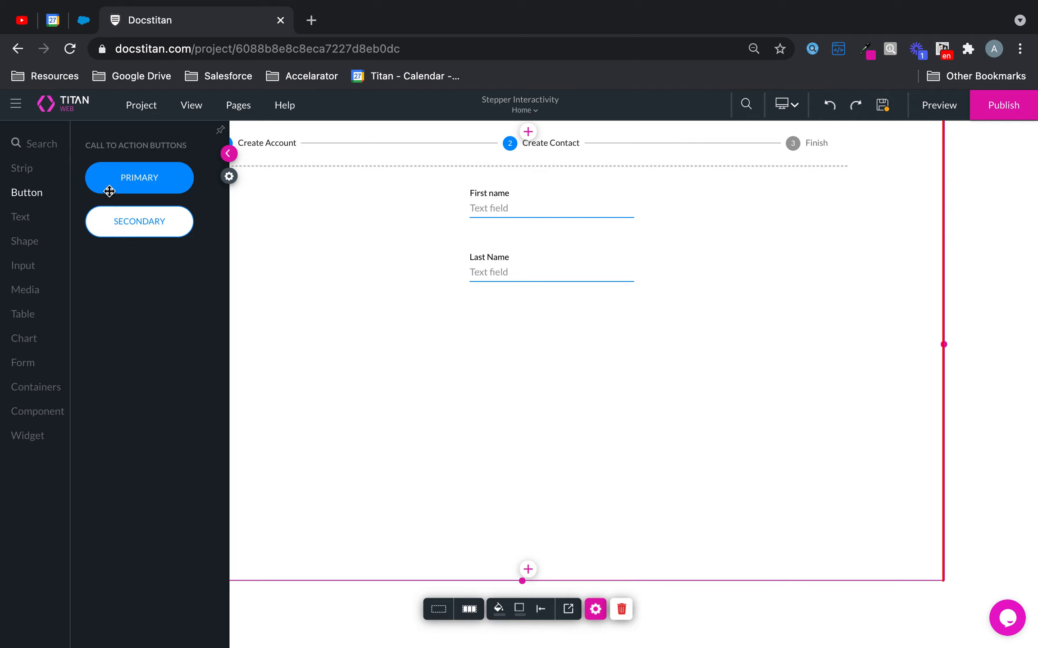
left_click_drag(131, 179, 540, 325)
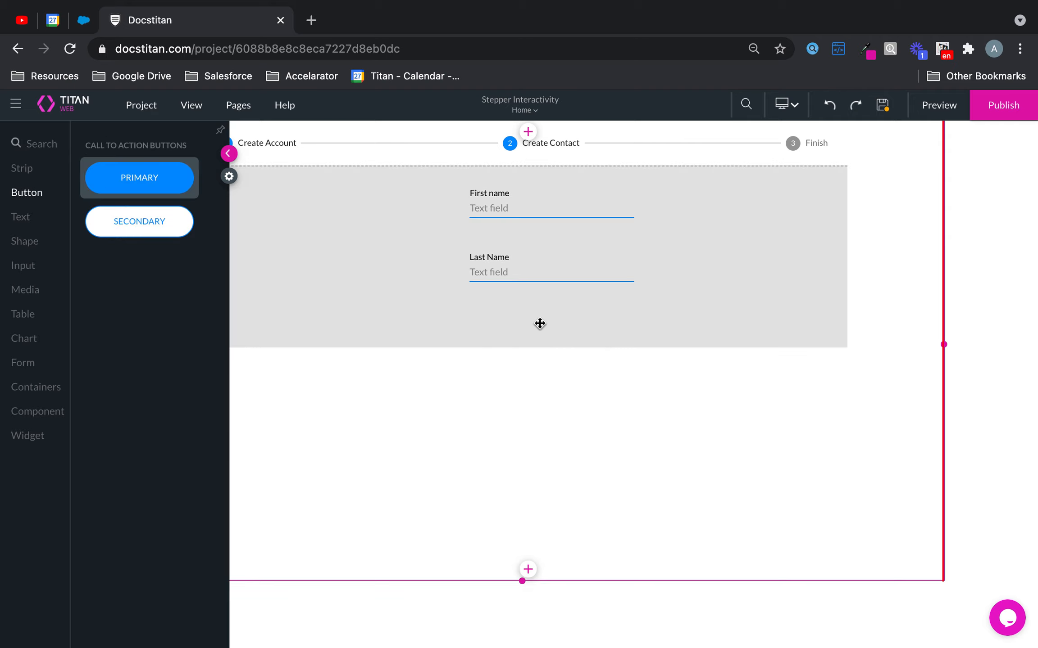
left_click(700, 378)
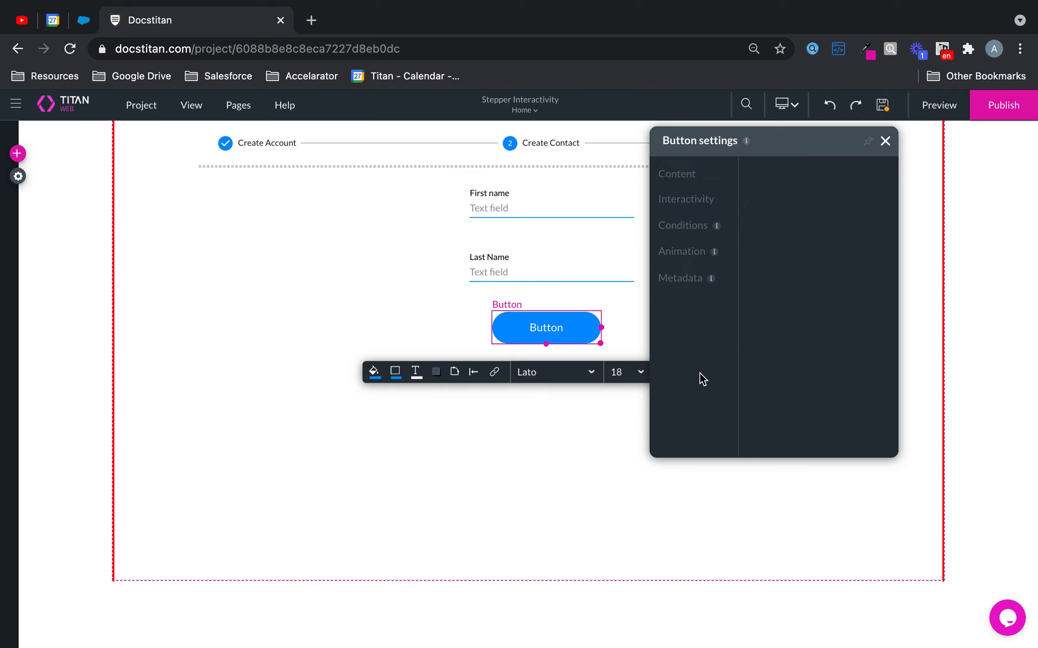
left_click_drag(826, 238, 739, 232)
type("Next >")
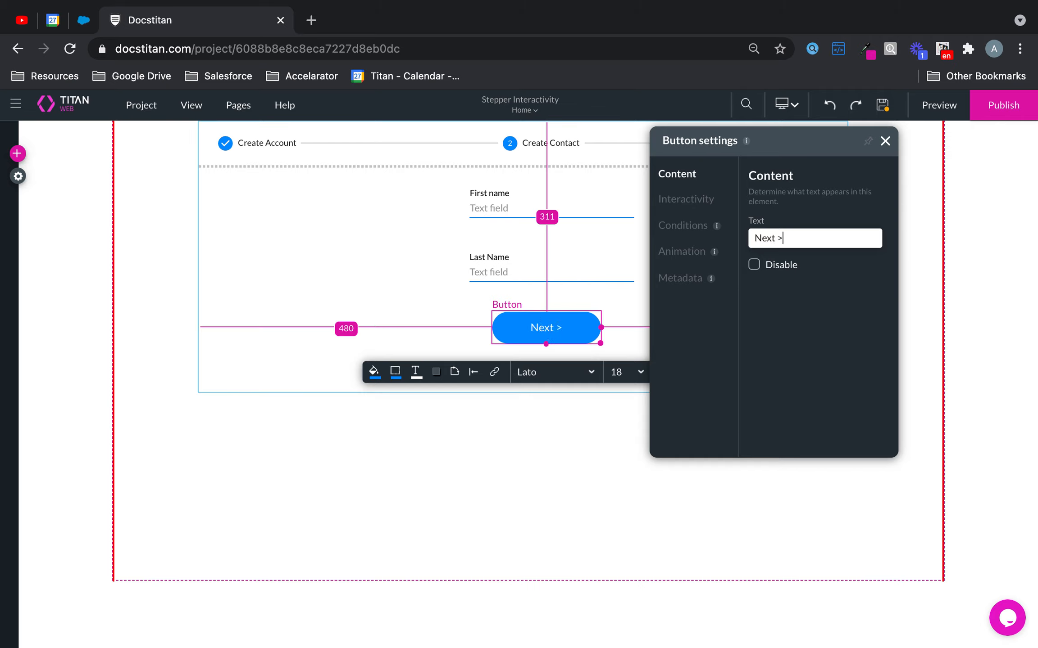
Turn on the Interactivity system action in the Create Contact button's on-click rule and open its stepper options.
left_click(494, 372)
left_click(380, 343)
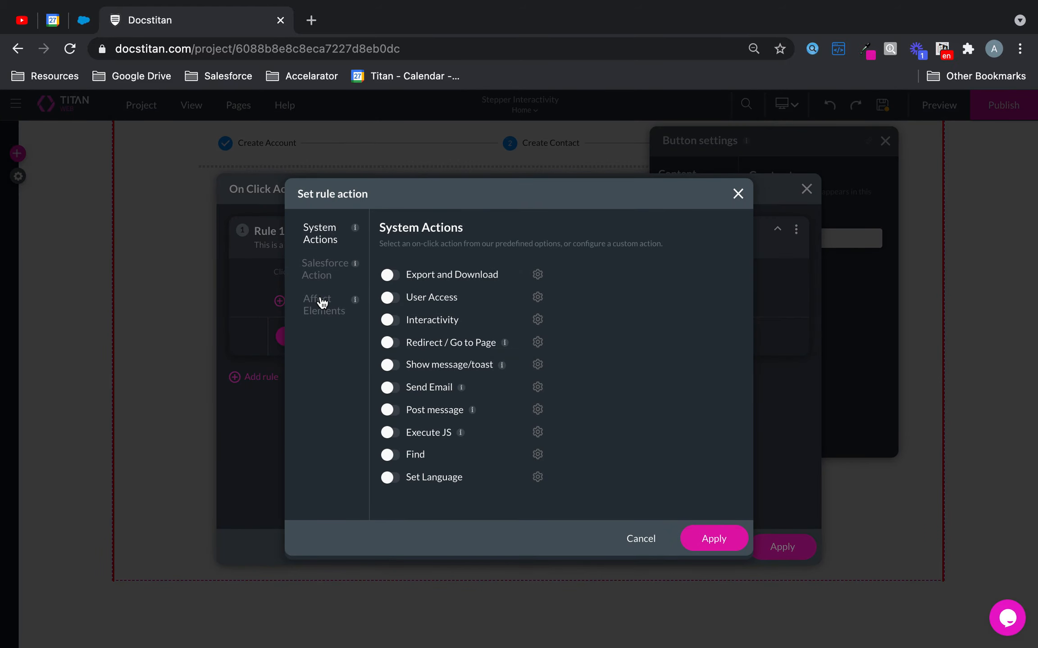
left_click(390, 320)
left_click(538, 319)
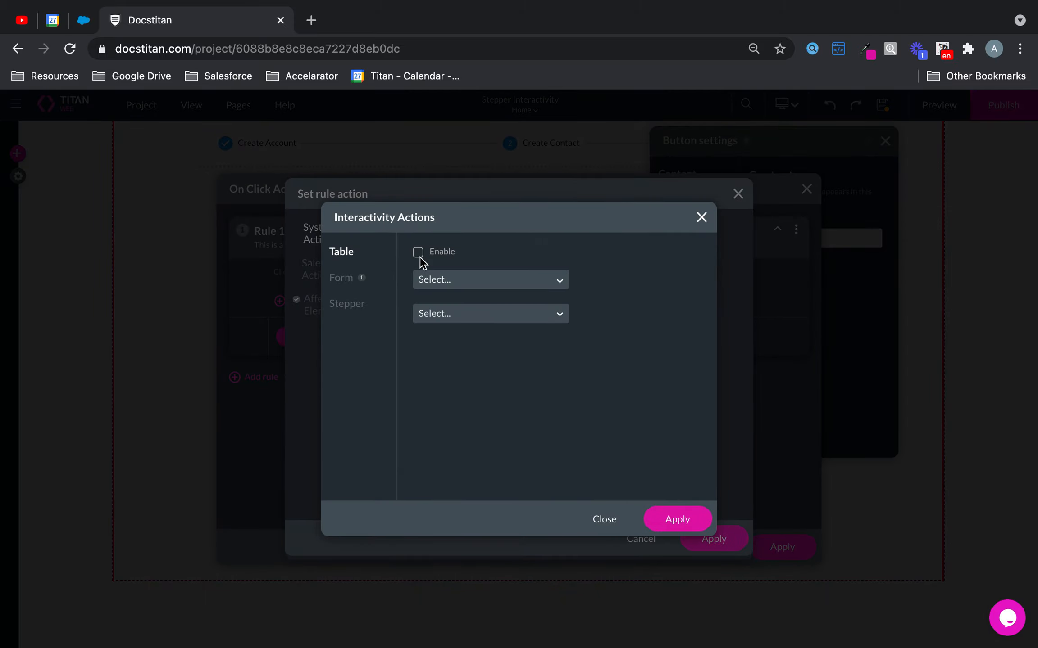
left_click(360, 304)
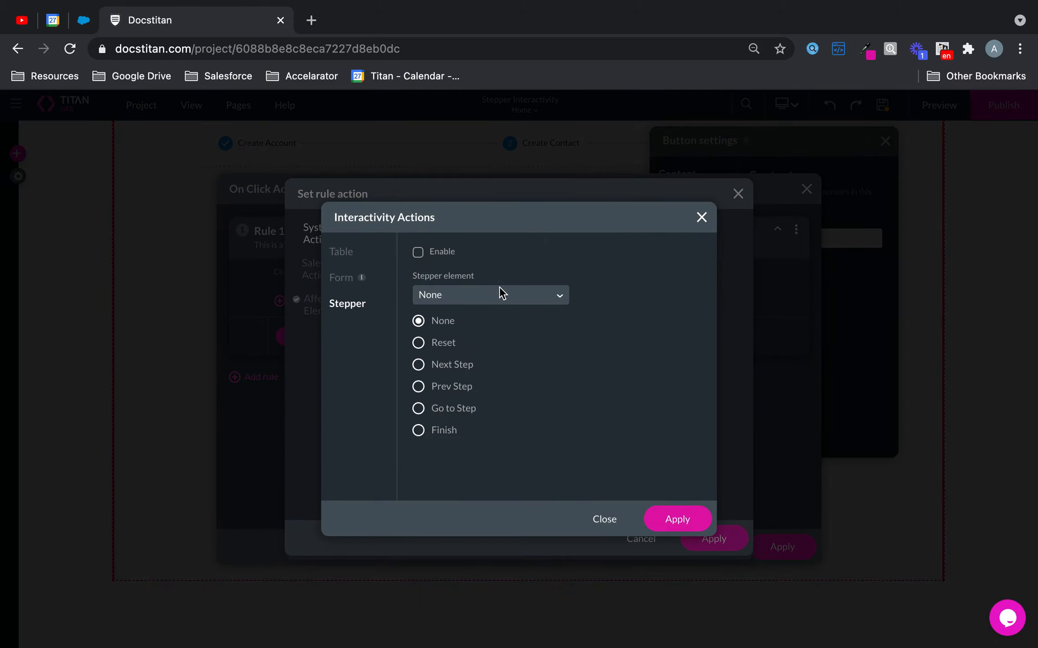
Enable the table and stepper interactivity, set Titan Stepper 123 to Next Step, and apply the Create Contact button's on-click rule.
left_click(367, 256)
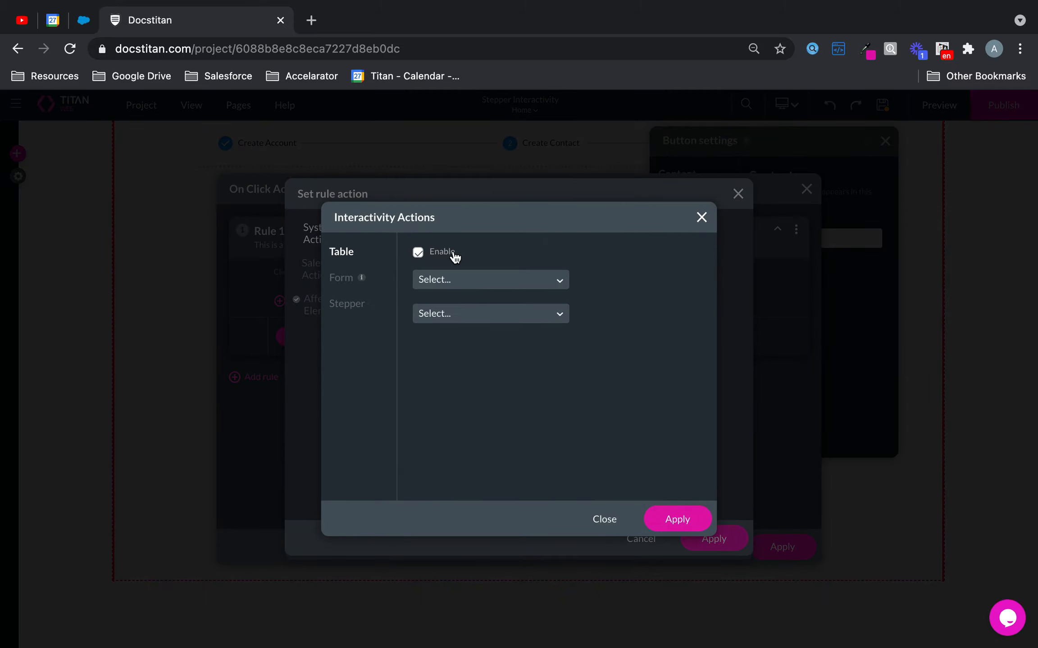
left_click(361, 303)
left_click(476, 301)
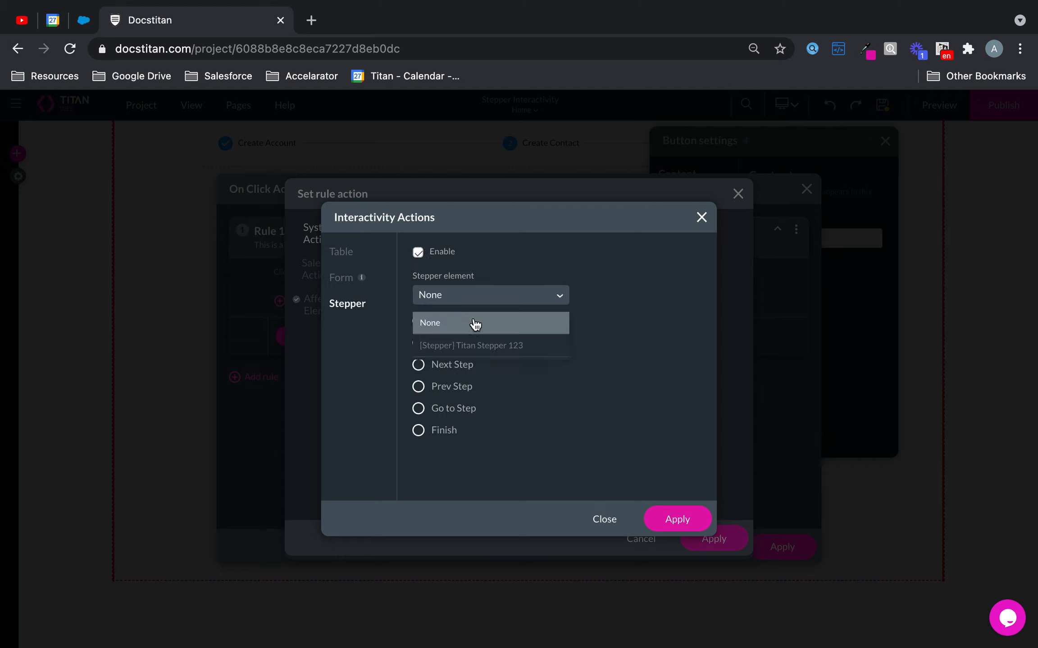
left_click(470, 347)
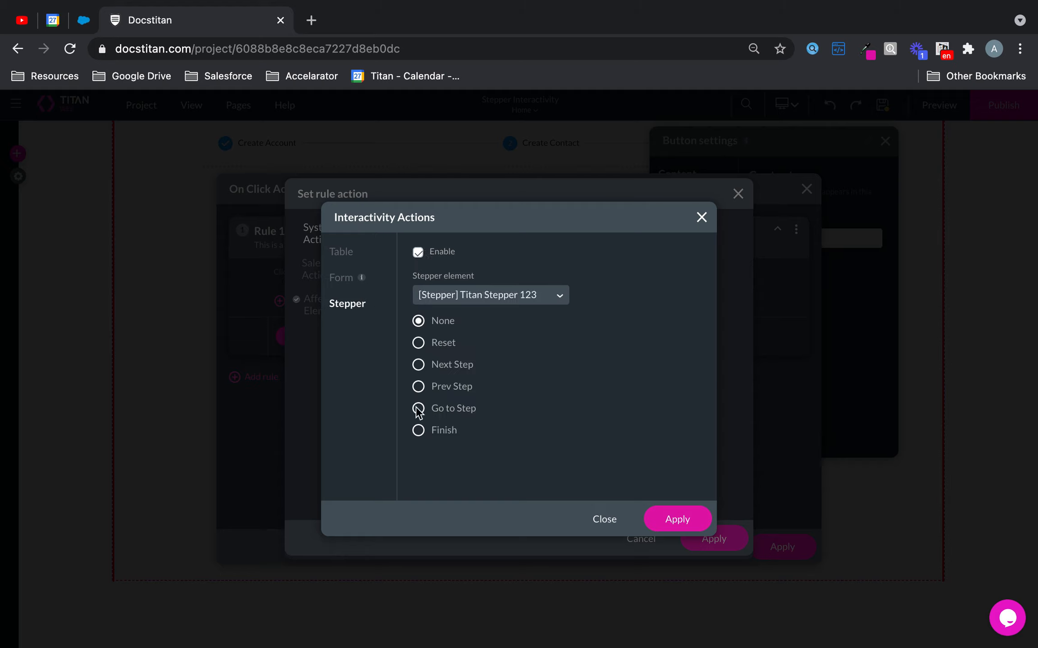
left_click(419, 364)
left_click(692, 527)
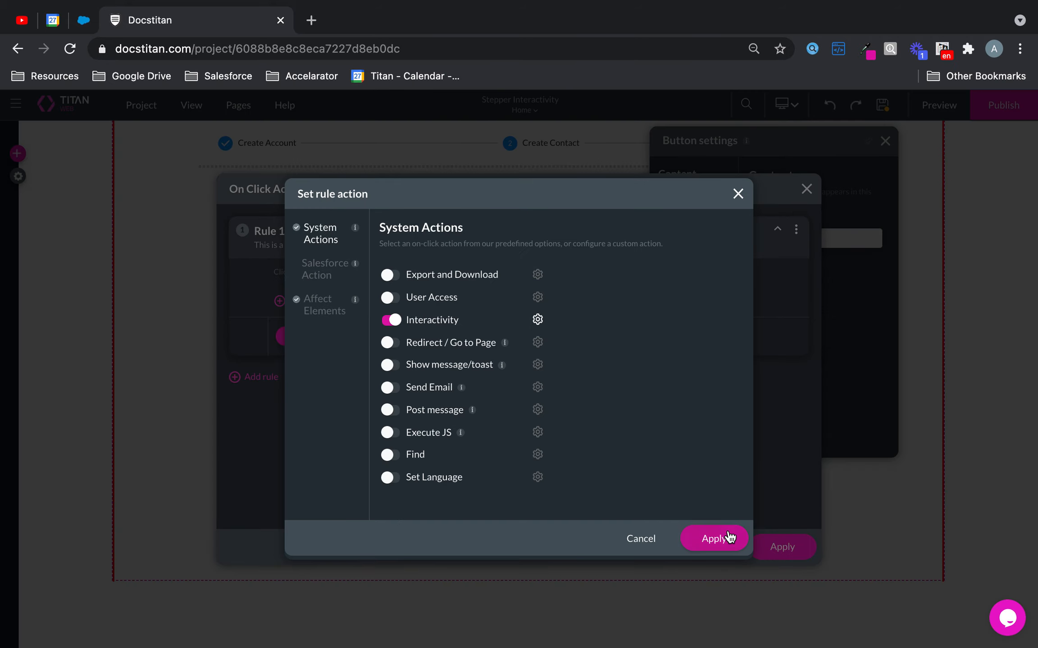
left_click(726, 538)
left_click(776, 548)
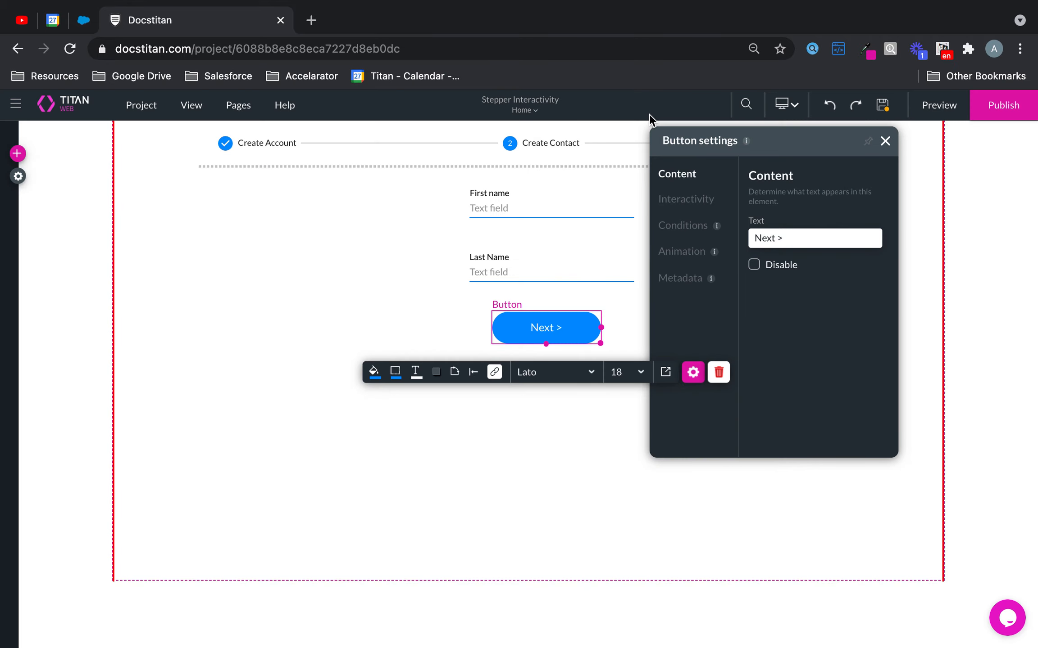
left_click(885, 142)
Add a secondary button to the stepper's Finish step, widened and placed near the middle of the content area.
left_click(800, 143)
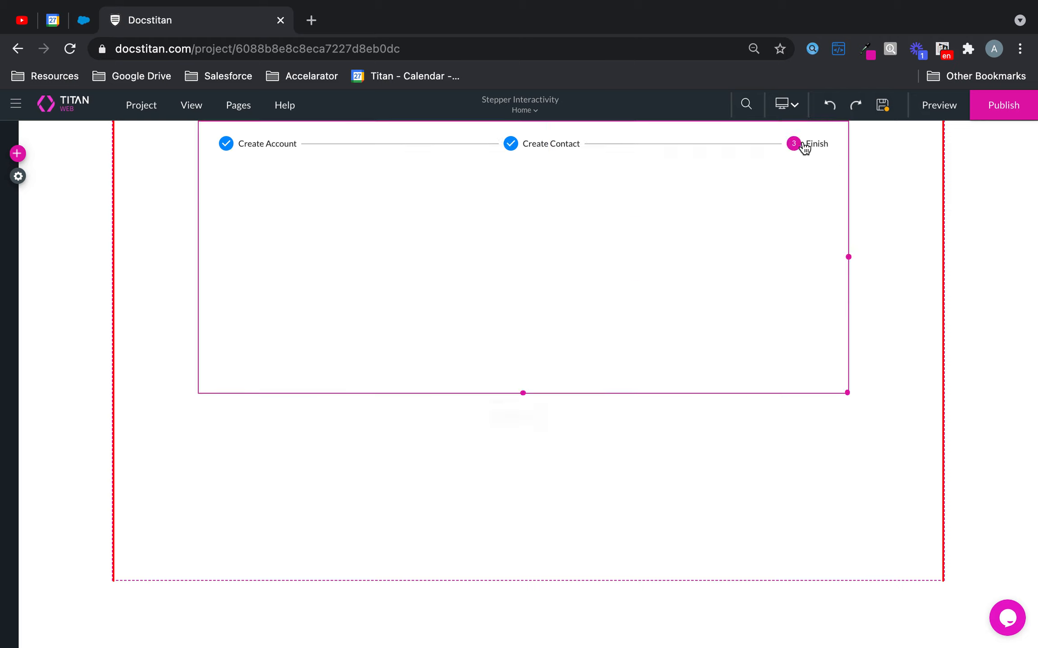
left_click(15, 156)
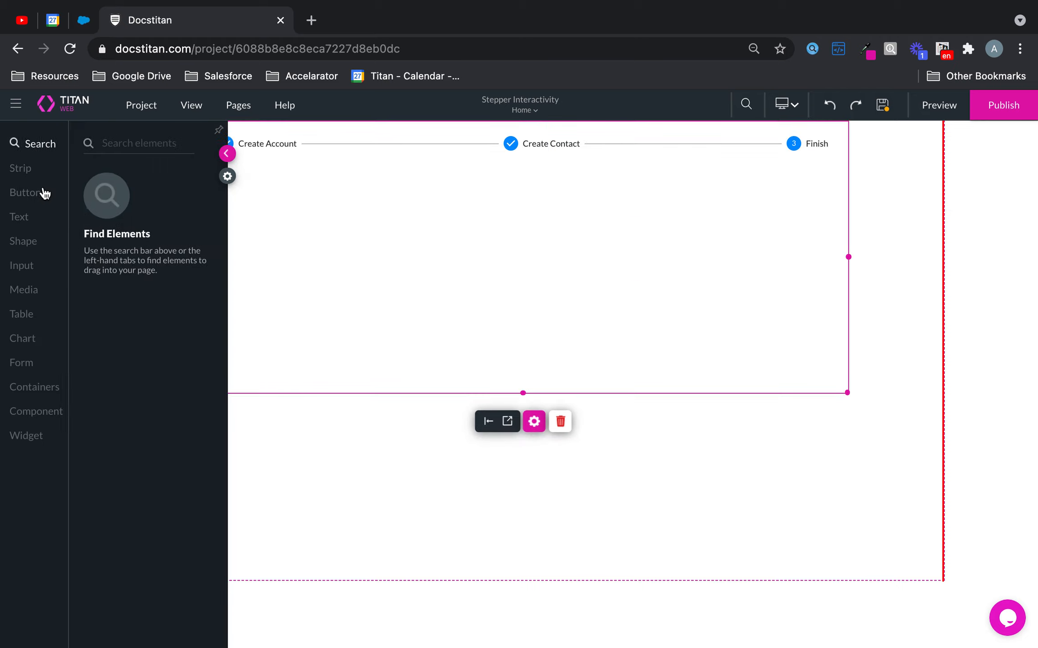
left_click(35, 197)
left_click_drag(102, 215, 498, 235)
left_click_drag(562, 234, 621, 249)
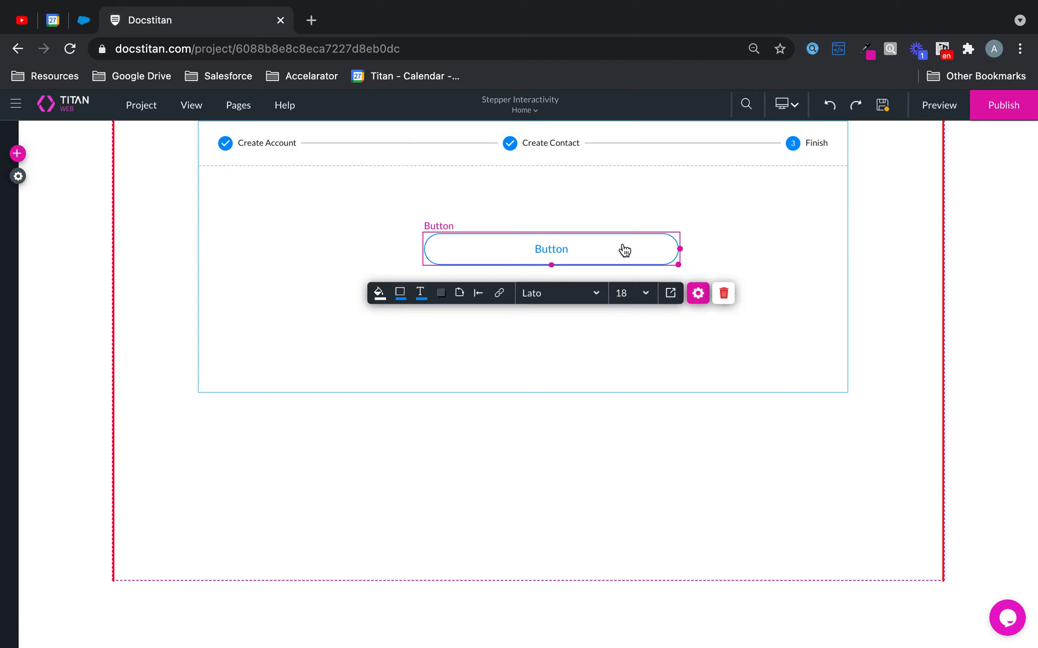
Open the Salesforce action in the Finish button's on-click rule and start a new push integration.
left_click(500, 298)
left_click(341, 336)
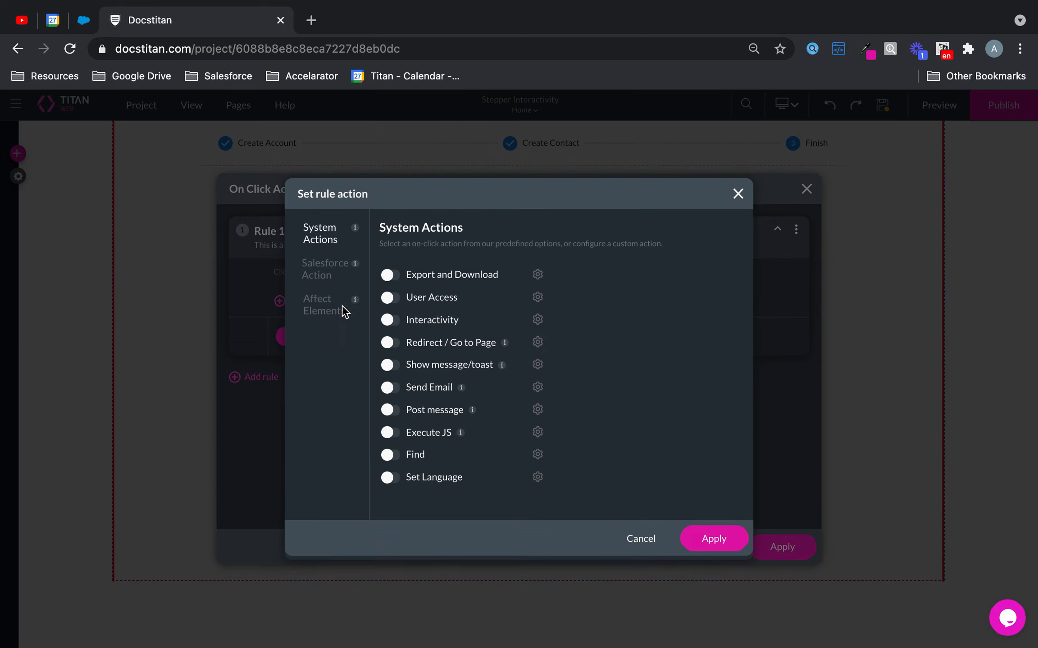
left_click(319, 275)
left_click(535, 324)
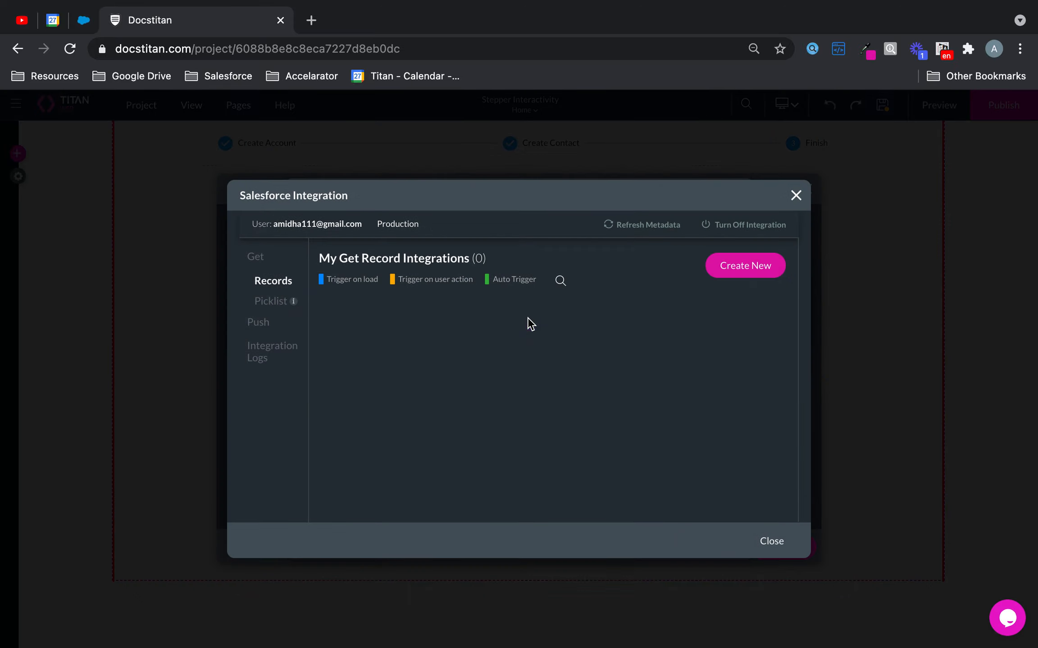
left_click(266, 323)
left_click(730, 274)
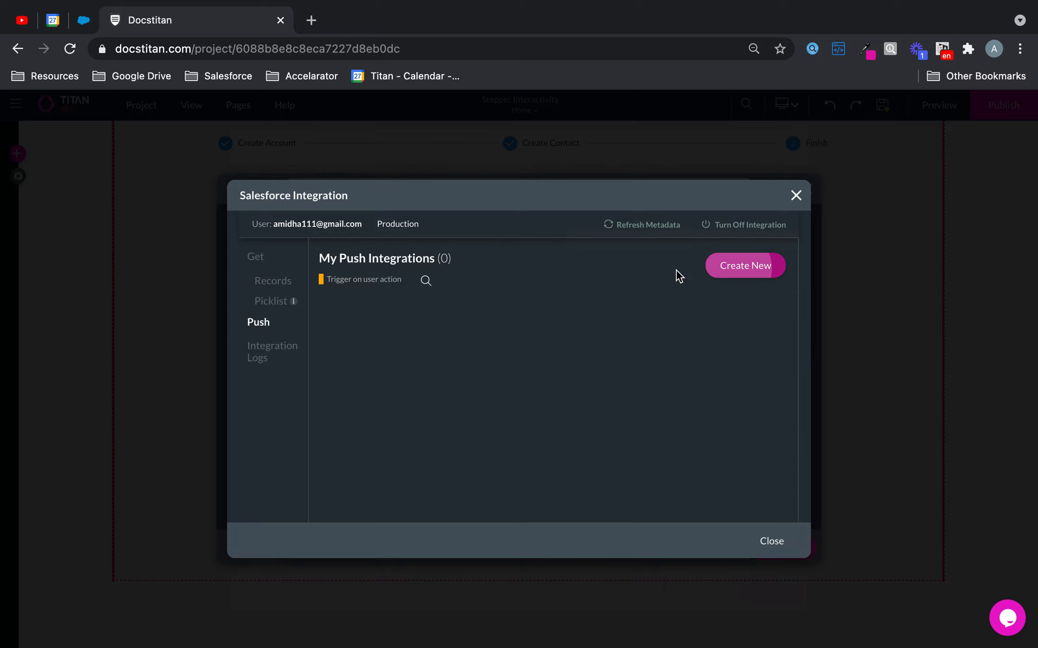
Set the push integration's Salesforce object to Account and map its Account Name field to the Account Name element.
left_click(483, 236)
type("account")
left_click(454, 266)
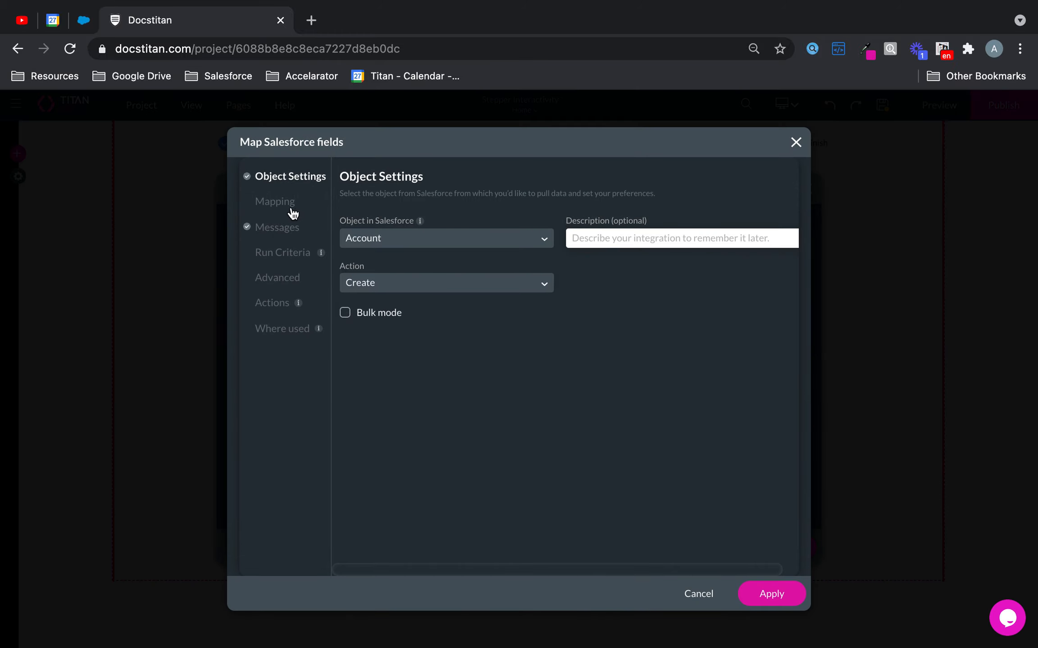
left_click(277, 209)
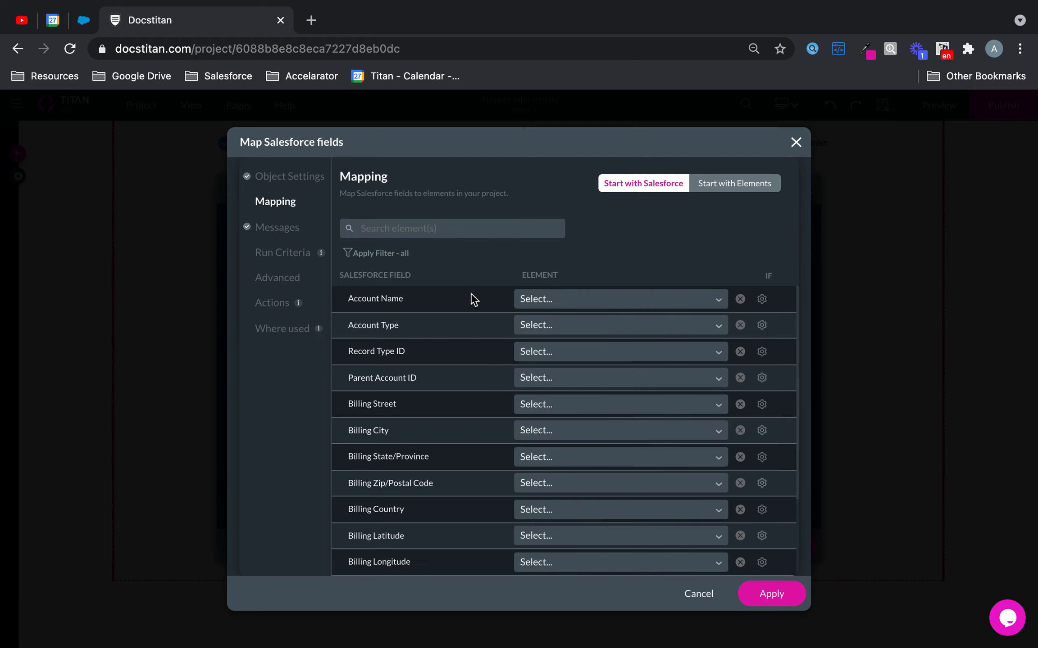
left_click(534, 301)
type("name")
left_click(588, 326)
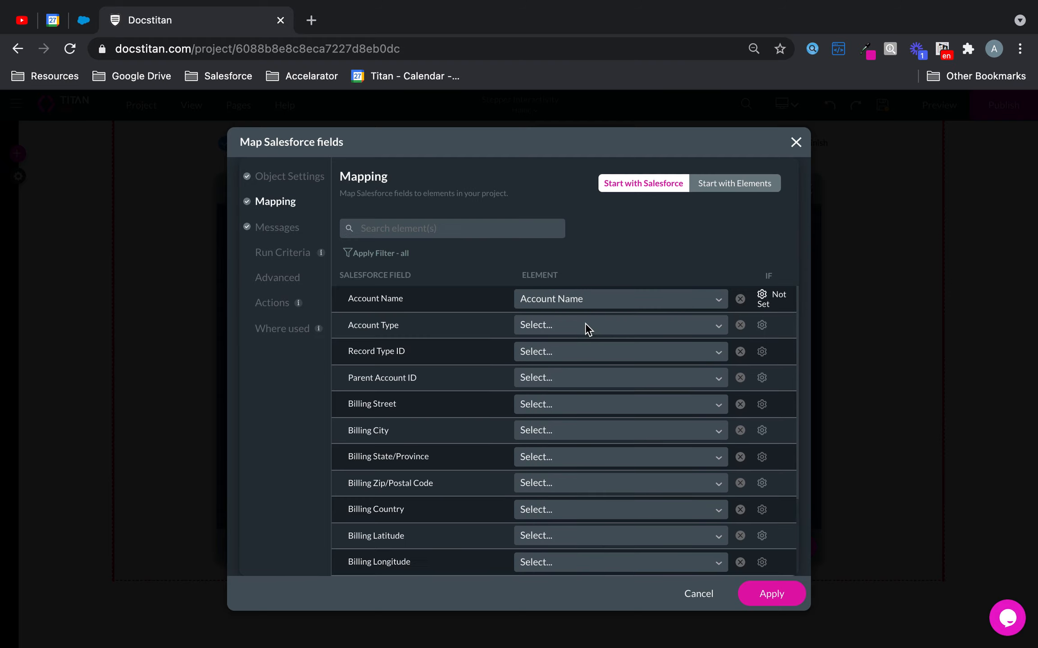
Find the Prospect Rating field, map it to the Account Rating element, and apply the Account push integration.
left_click(472, 229)
type("ra")
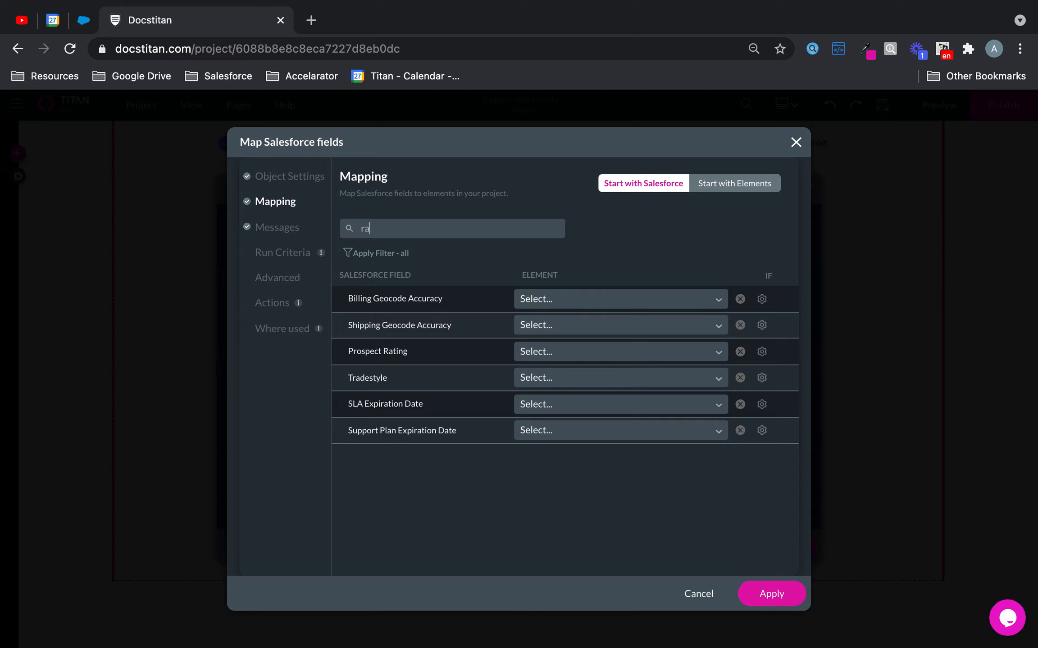
left_click(552, 356)
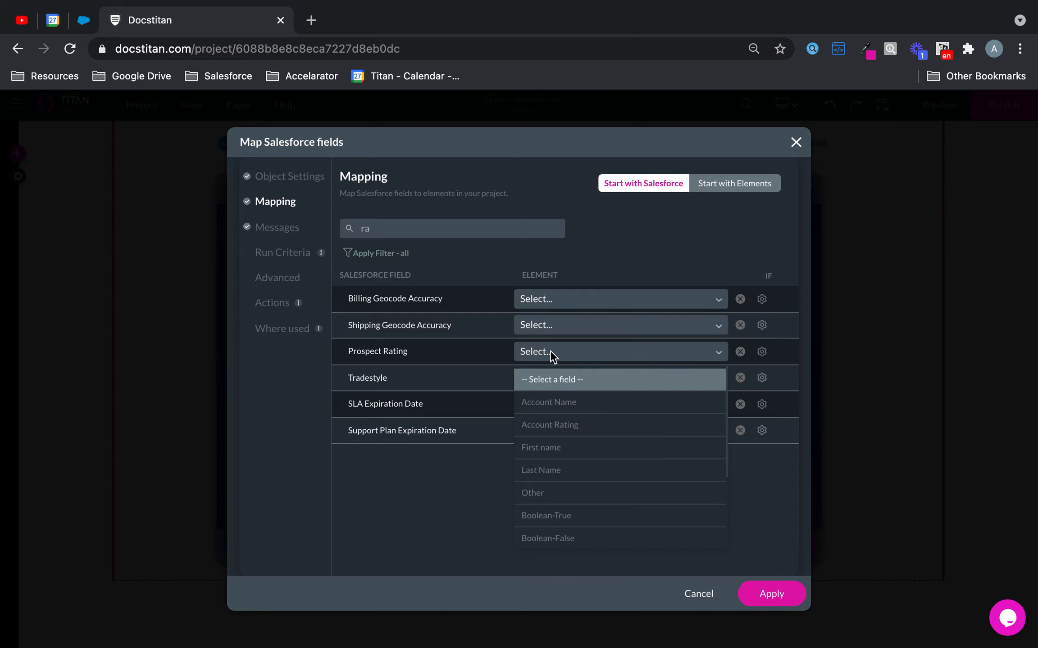
left_click(559, 426)
left_click(773, 599)
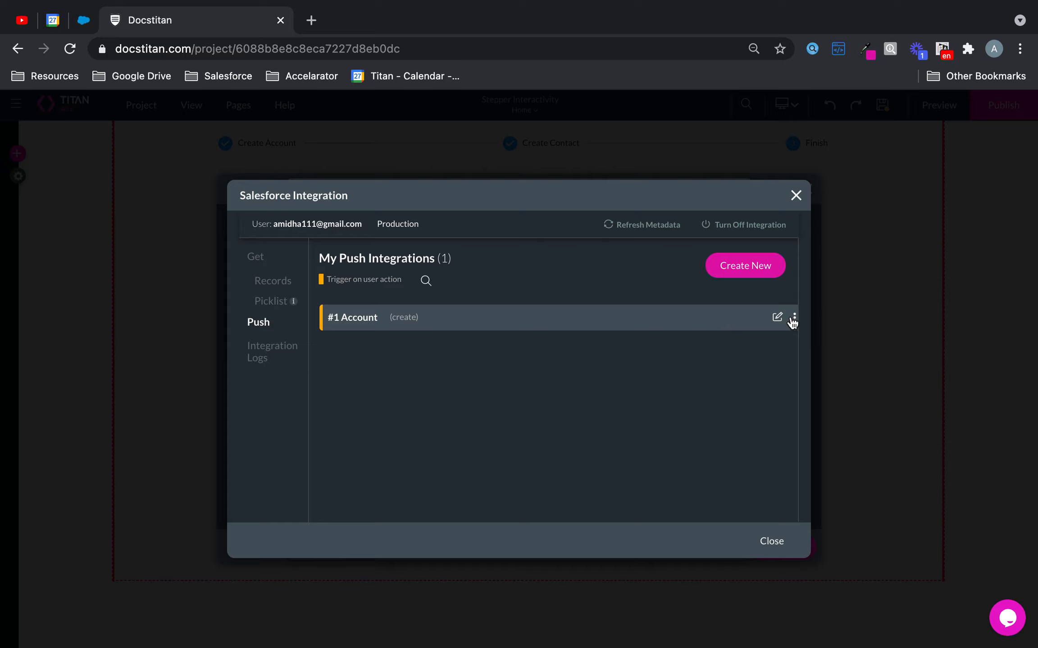
Add a child integration under the Account push integration and set its Salesforce object to Contact.
left_click(793, 320)
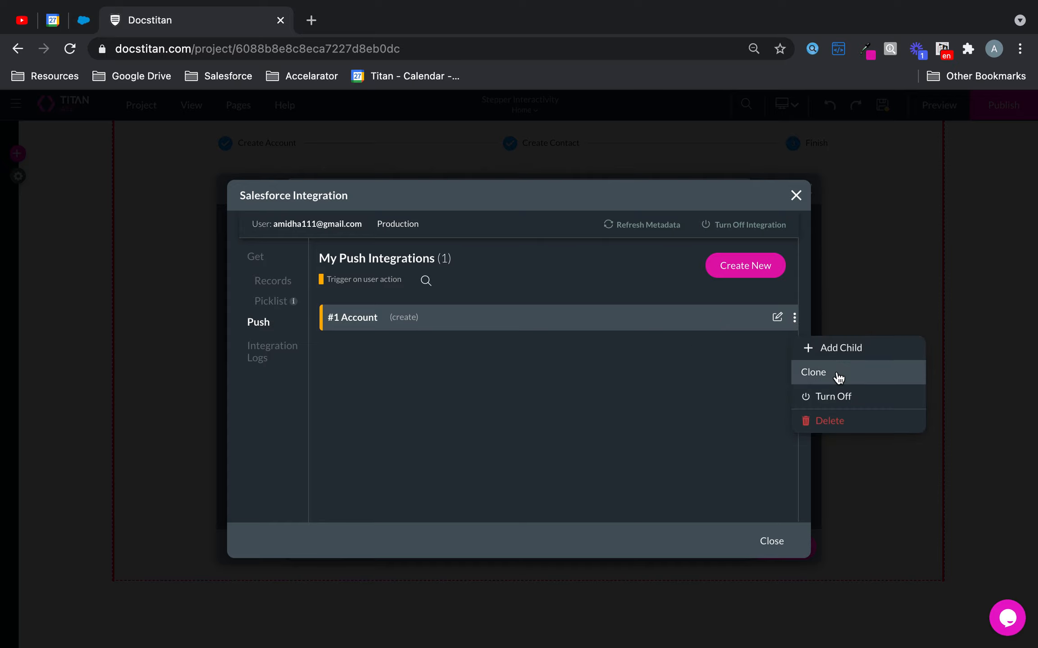
left_click(842, 349)
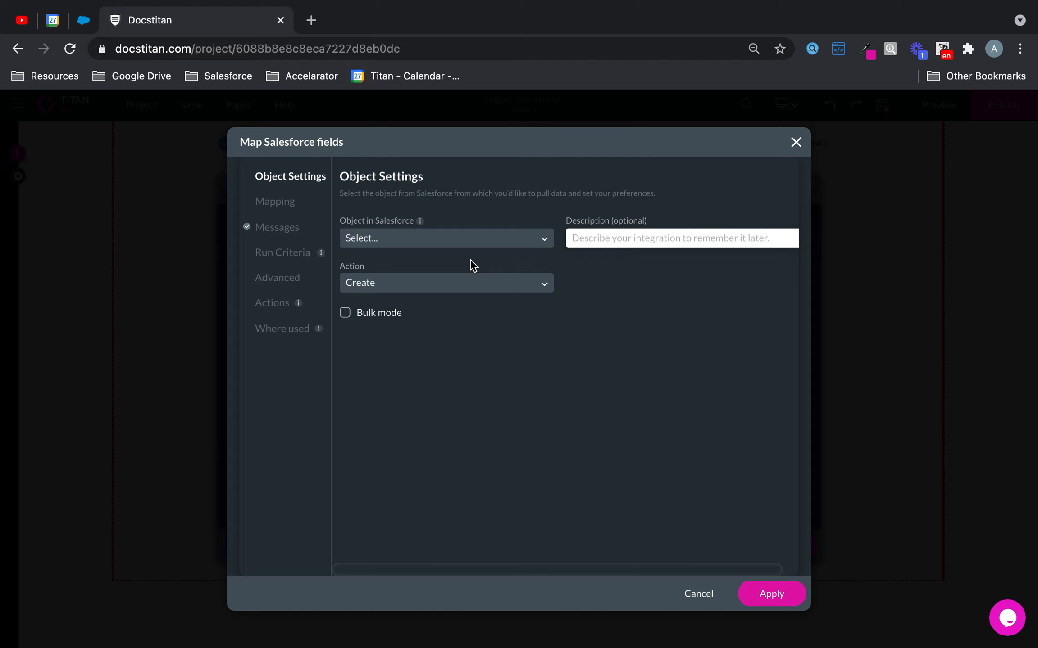
left_click(456, 238)
type("conta")
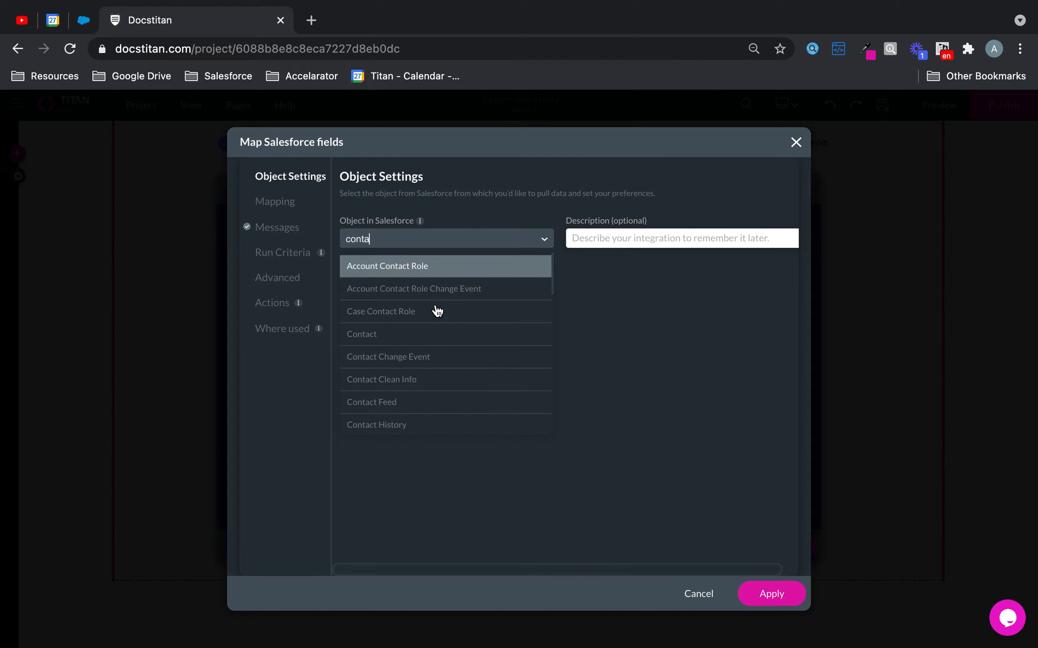
left_click(409, 334)
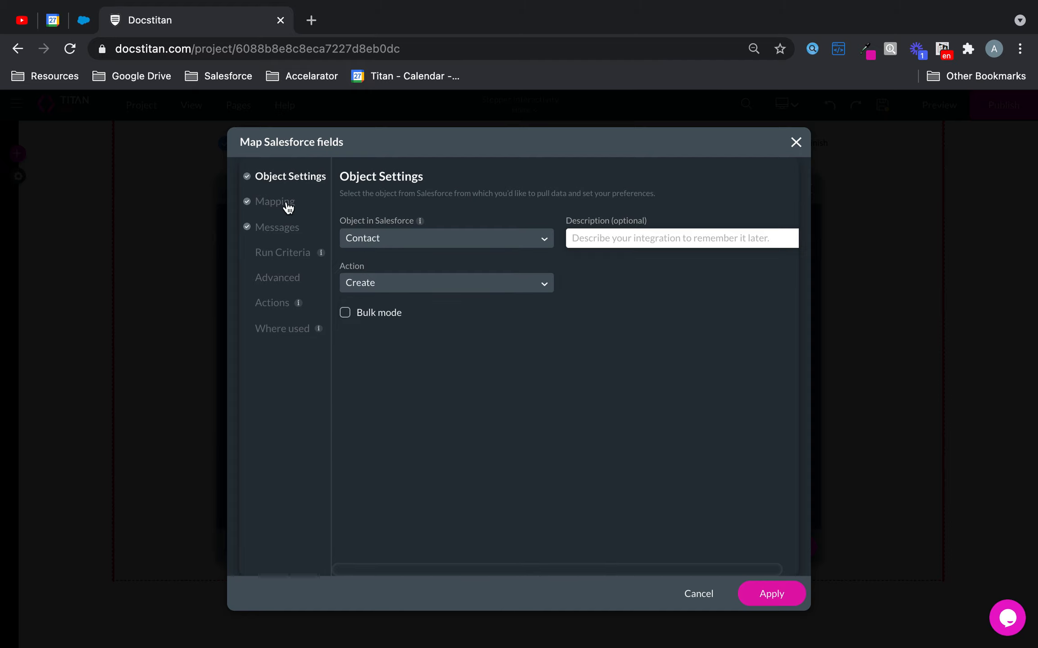
Map the Contact's Last Name and First Name fields to the Last Name and First name elements, then apply and close the integration settings.
left_click(287, 206)
left_click(585, 317)
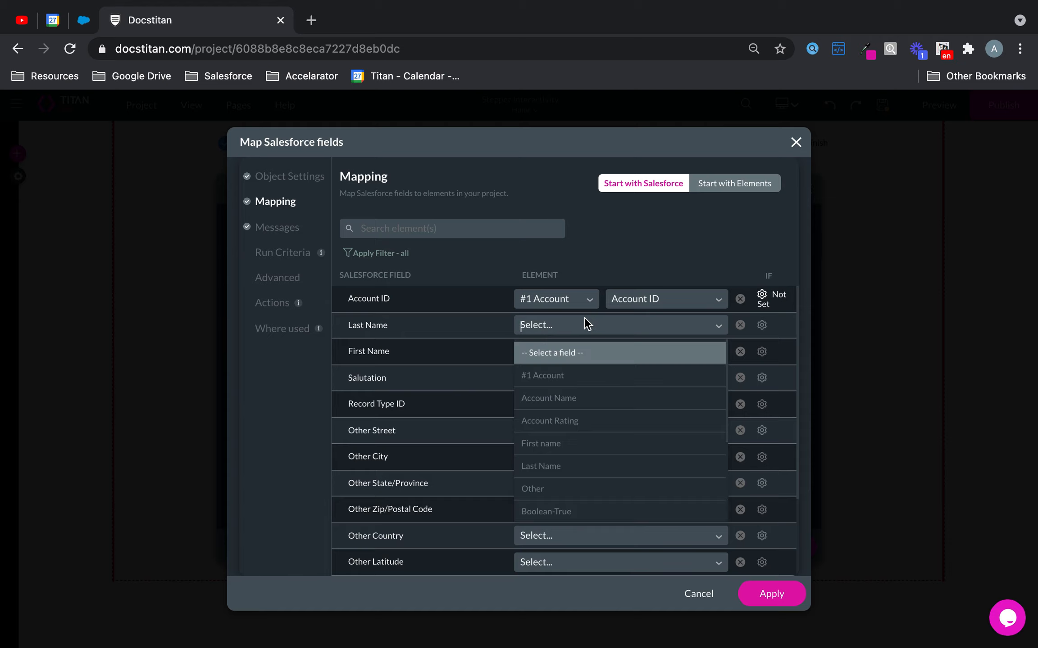
type("las")
left_click(582, 350)
left_click(583, 350)
type("fi")
left_click(586, 378)
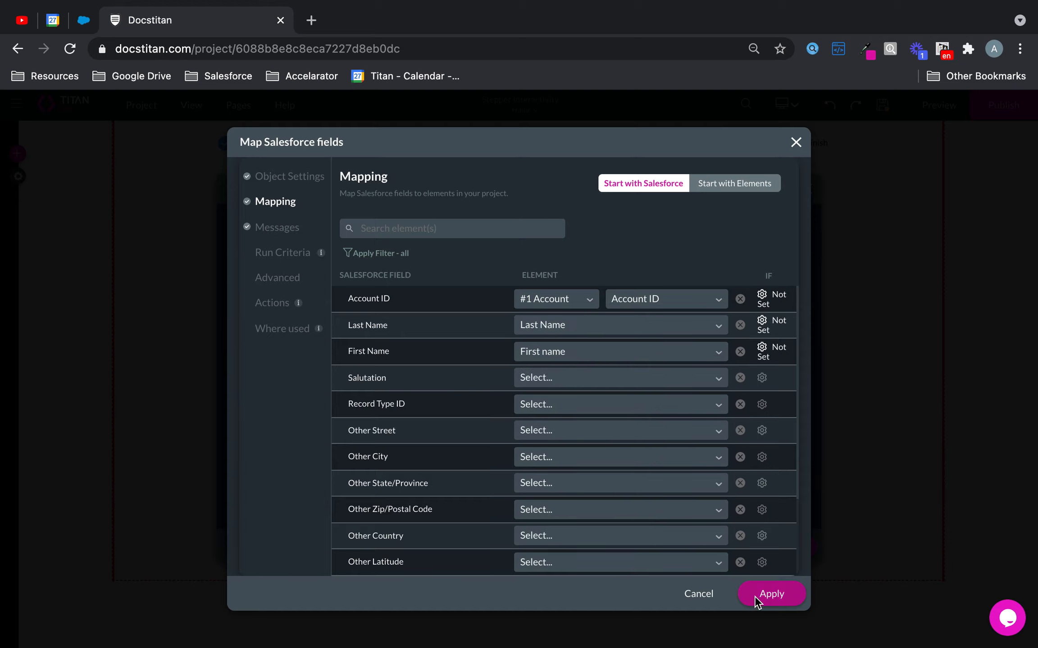
left_click(761, 595)
left_click(771, 540)
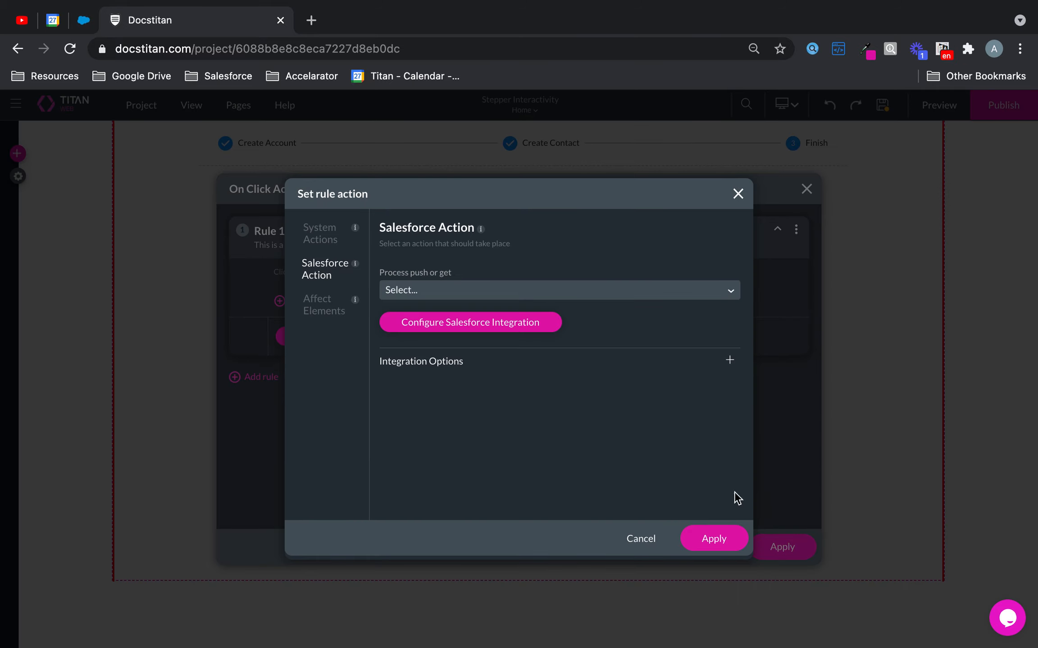
Select #1 Account (create) as the Salesforce action for the button's on-click rule and apply the rule.
left_click(610, 284)
left_click(585, 320)
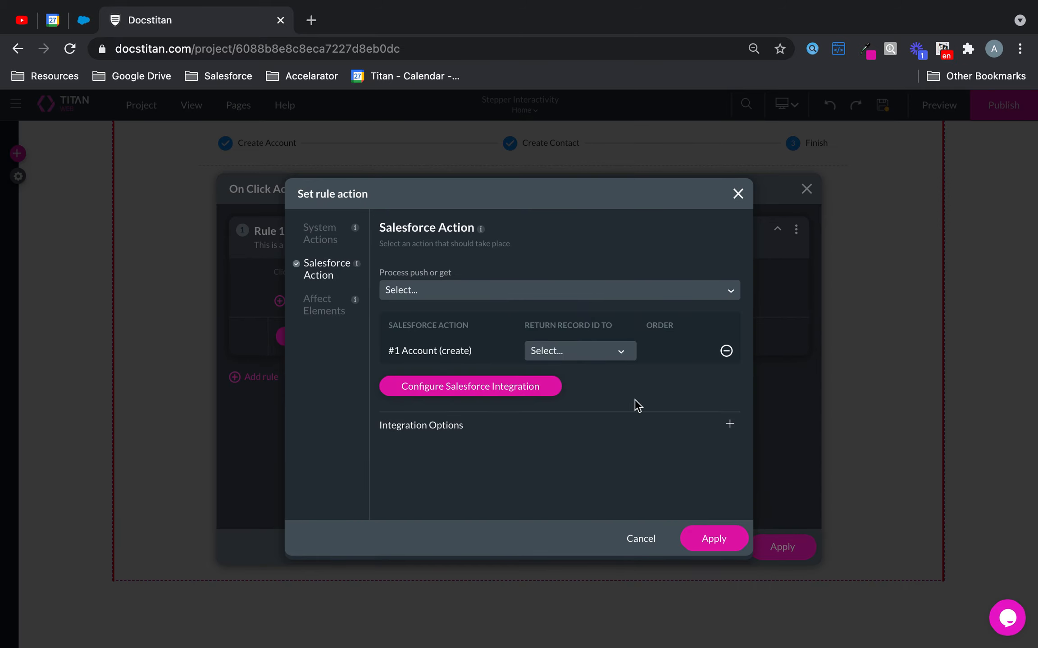
left_click(711, 539)
left_click(793, 547)
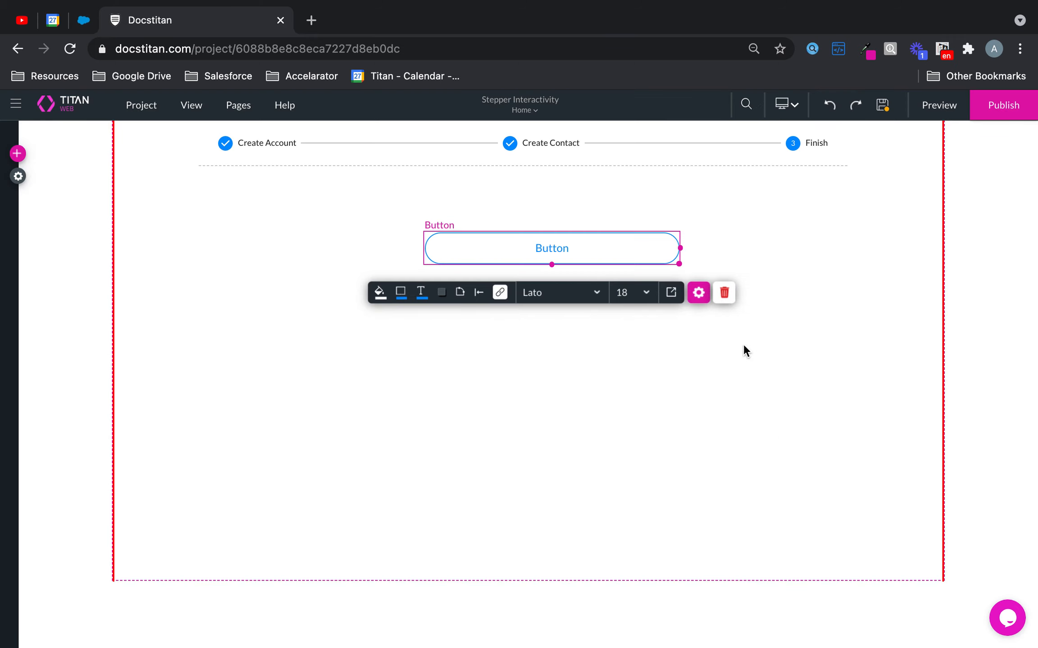
Change the text of the Finish step's button to "FInish".
left_click(697, 293)
left_click_drag(792, 238, 668, 243)
type("FInish")
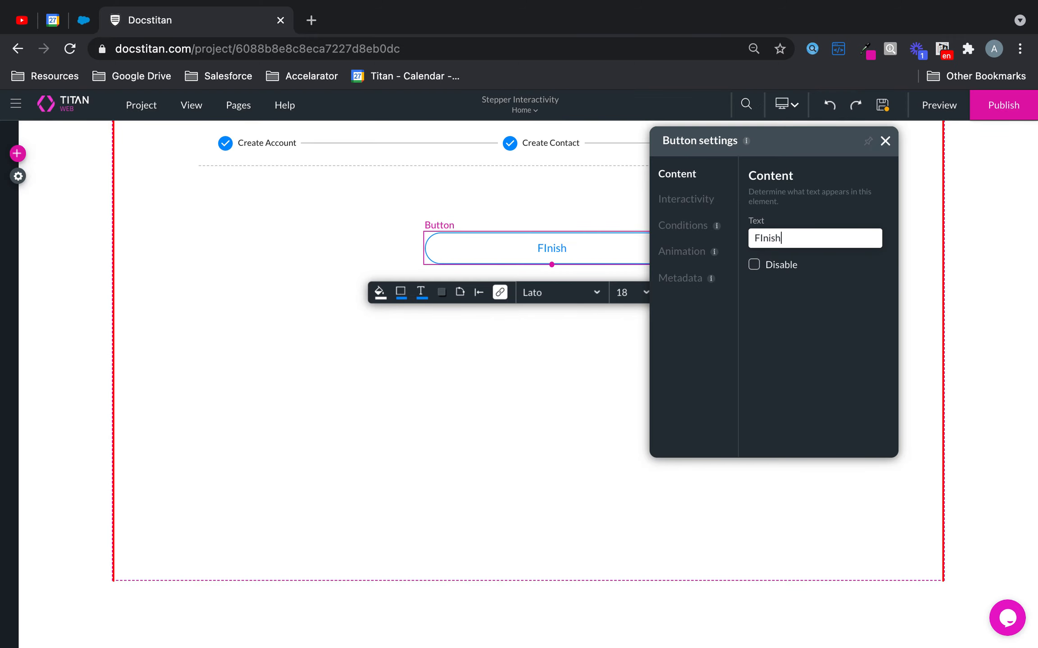
Enable the Interactivity system action in the Finish button's on-click rule and open its settings.
left_click(689, 199)
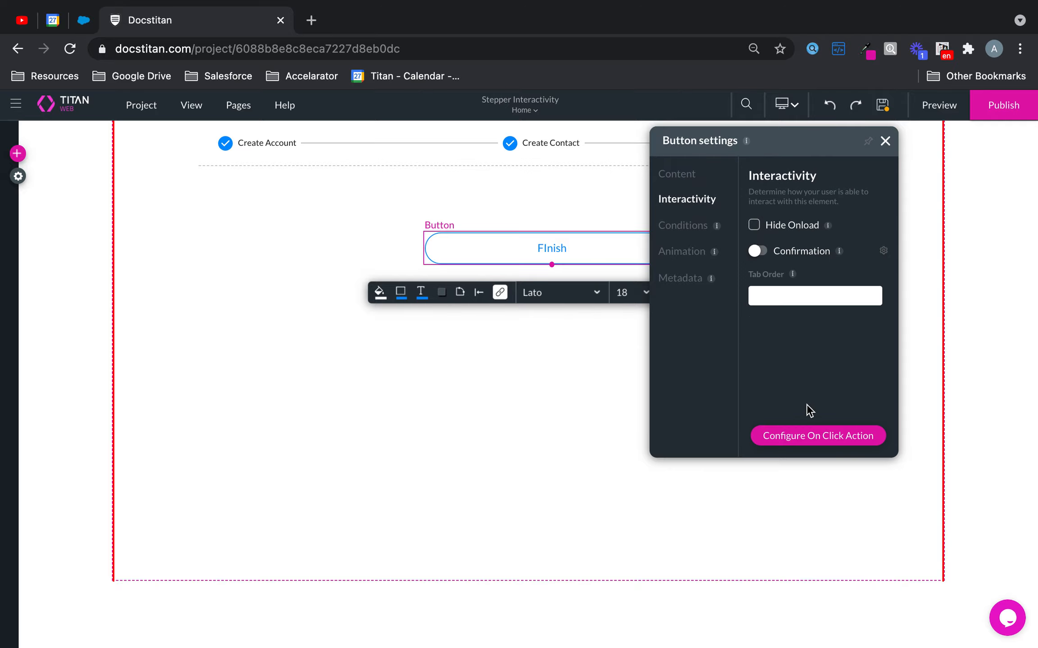
left_click(806, 435)
left_click(329, 335)
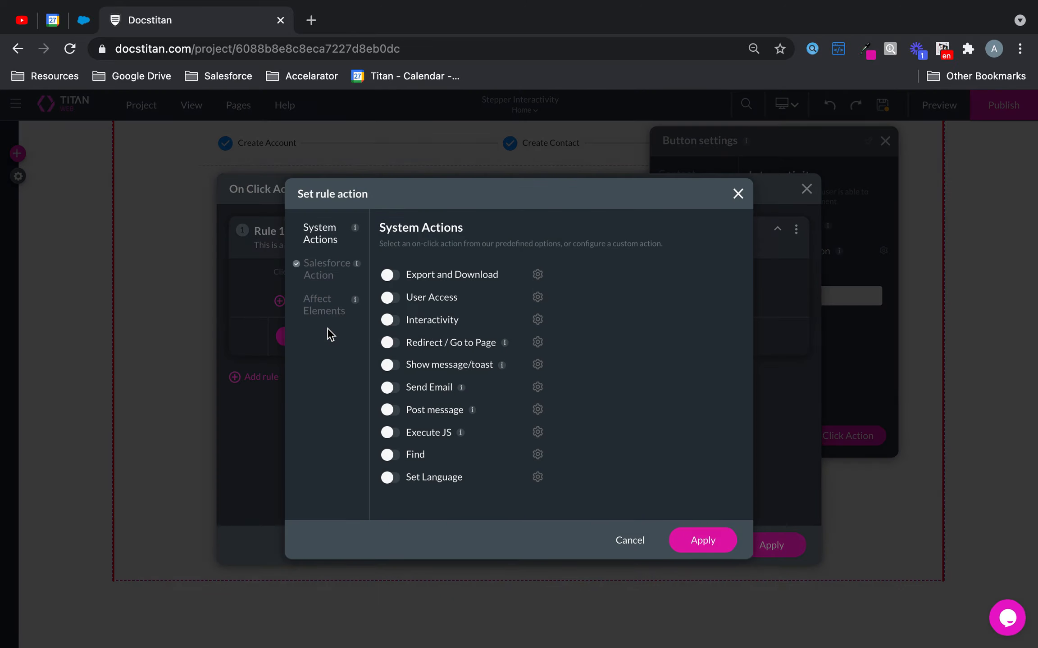
left_click(327, 268)
left_click(333, 316)
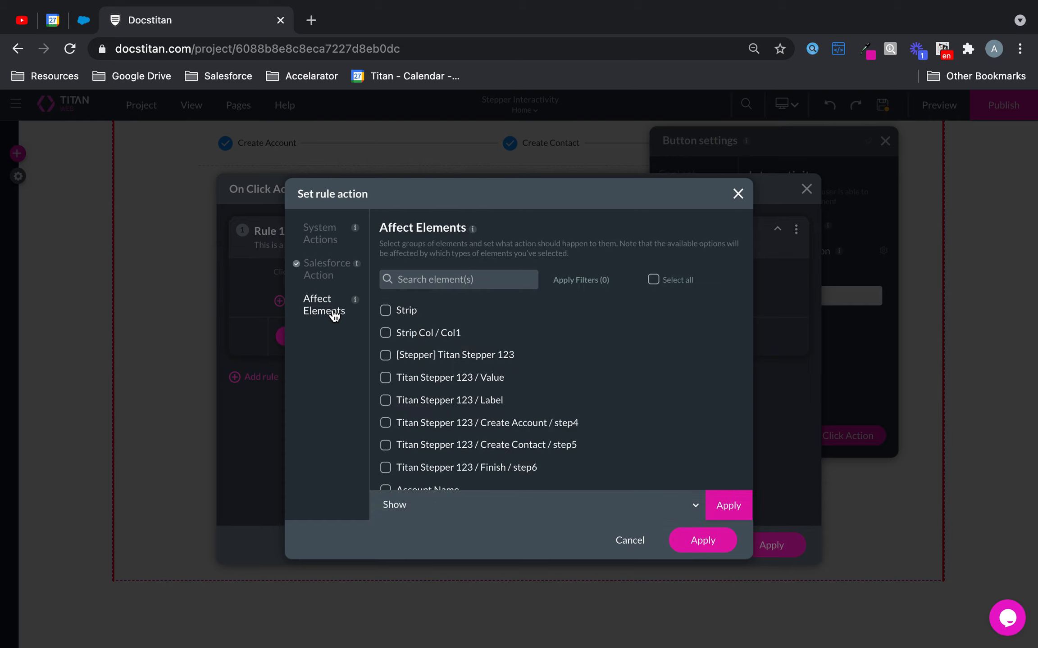
left_click(329, 234)
left_click(391, 320)
left_click(538, 320)
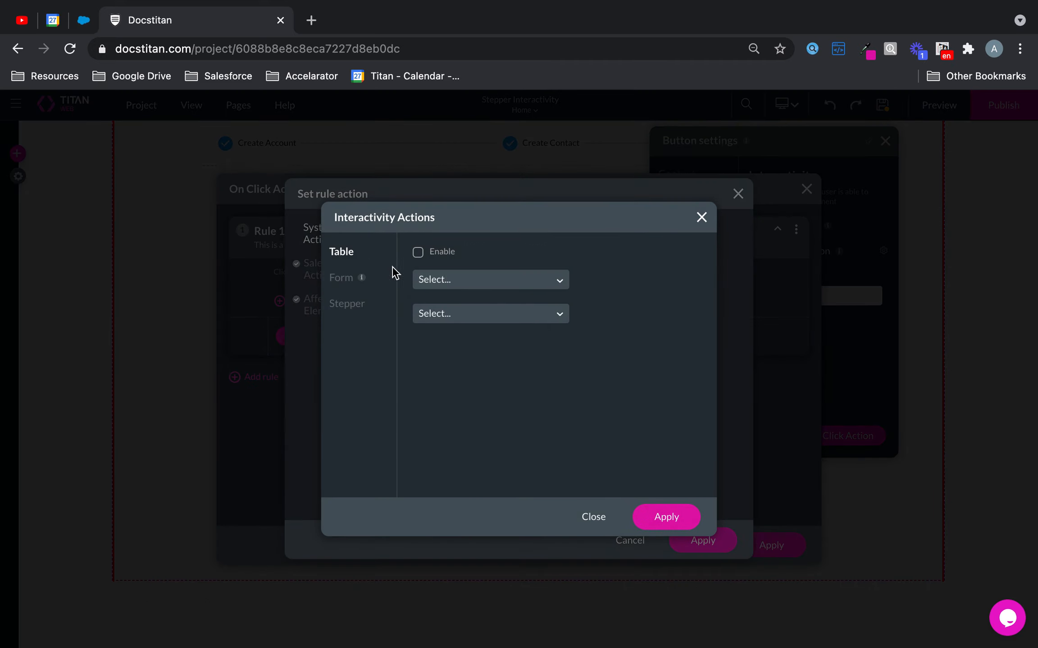
Enable the stepper action for [Stepper] Titan Stepper 123, set it to Finish, and apply the on-click rule.
left_click(333, 308)
left_click(418, 252)
left_click(480, 295)
left_click(473, 343)
left_click(436, 433)
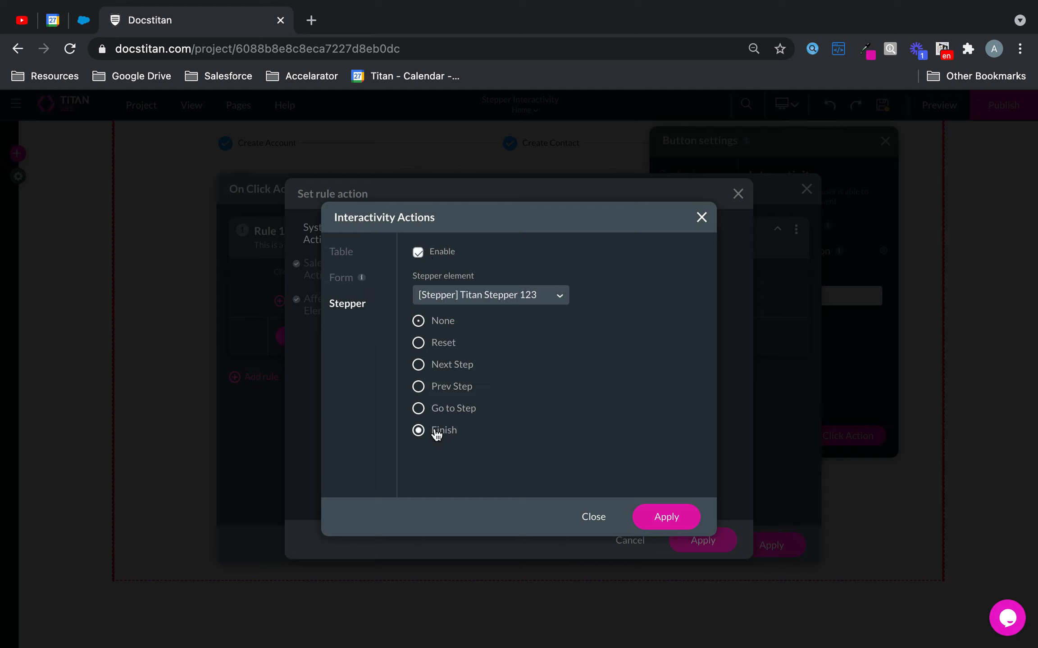
left_click(661, 522)
left_click(705, 539)
left_click(766, 546)
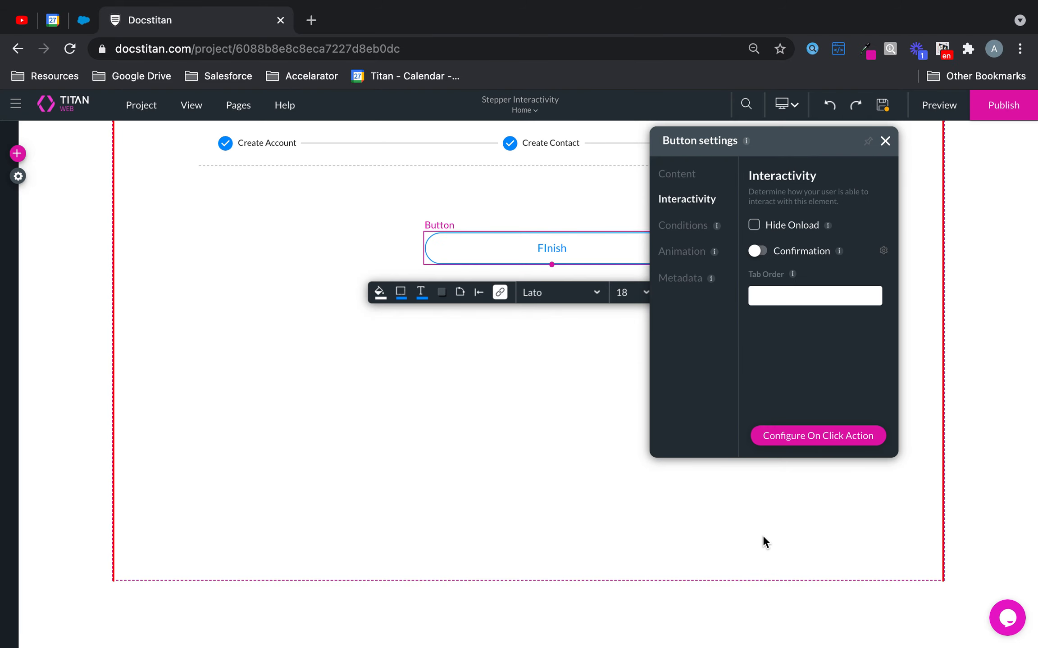
Return the stepper to its Create Account step, move it to about (63px, 101px), and save the project.
left_click(876, 110)
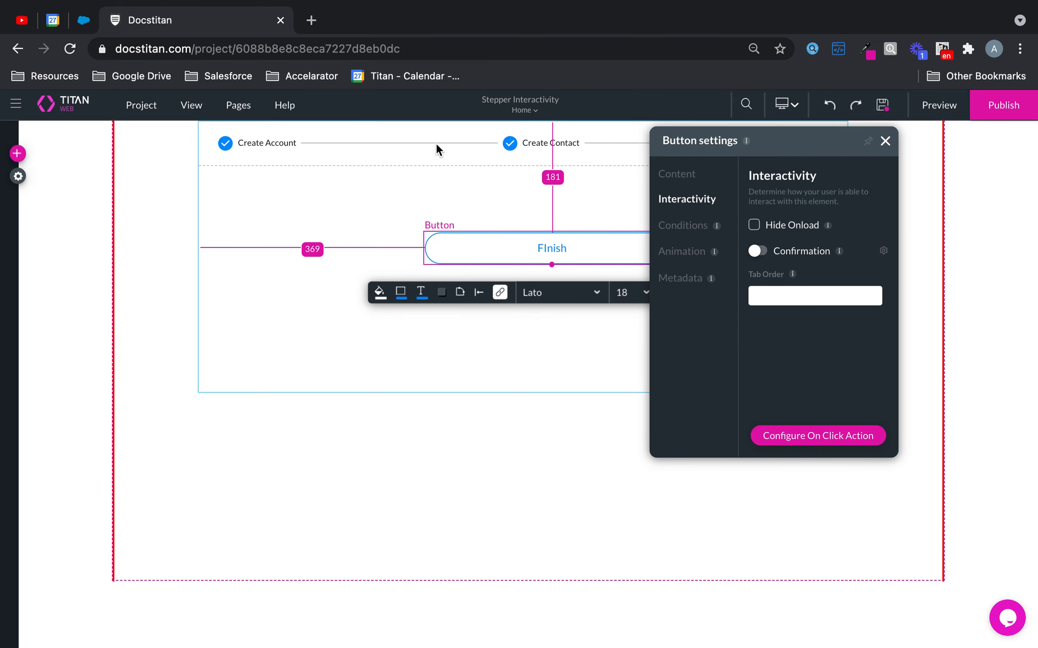
left_click(264, 145)
left_click_drag(301, 207, 275, 246)
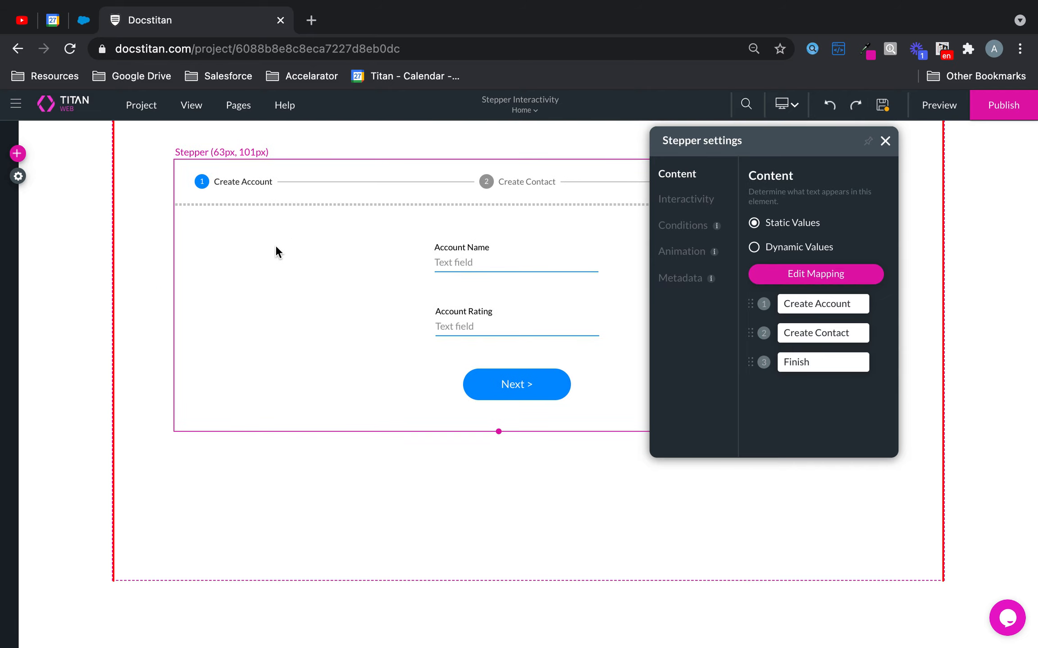
left_click(883, 107)
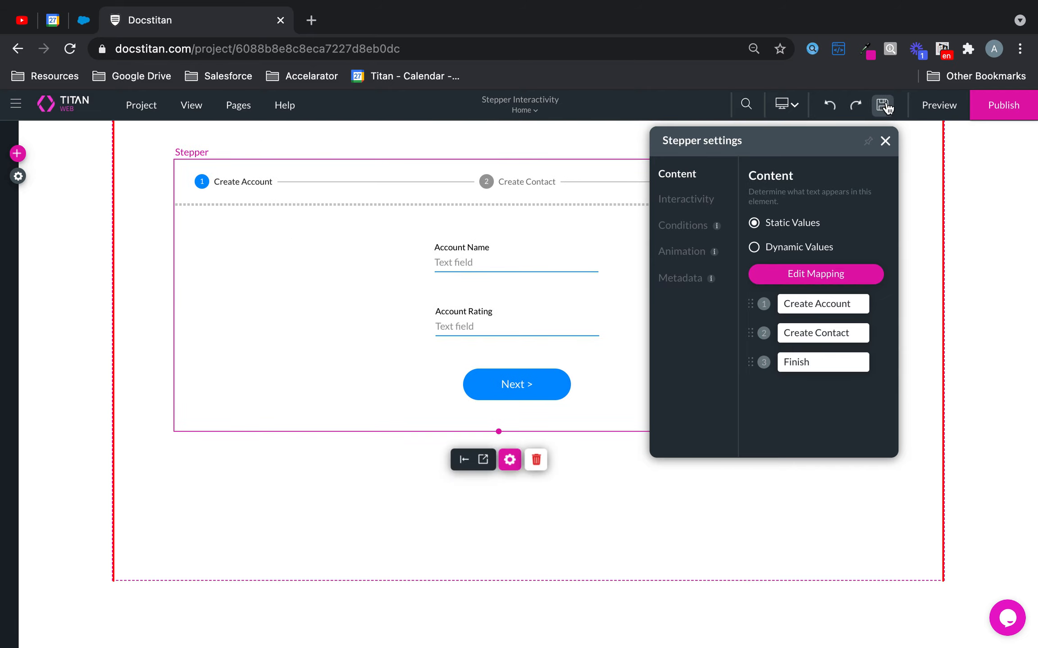
Preview the page and complete the Create Account step with Account Name "Stepper Interactivity" and Account Rating "Hot".
left_click(941, 110)
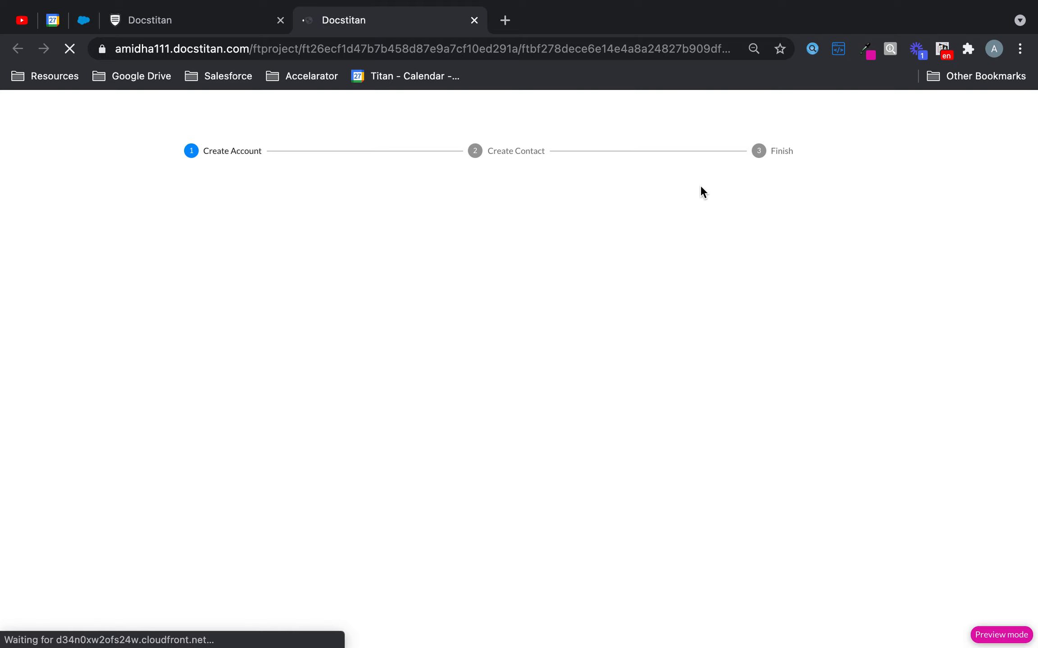
left_click(551, 228)
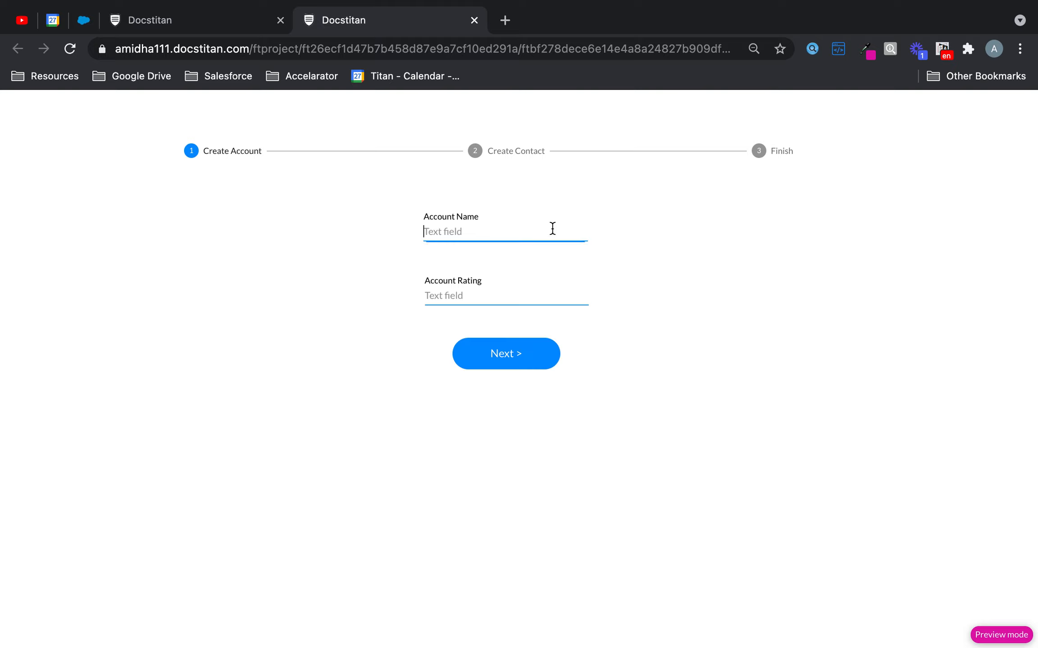
type("Stepper Int")
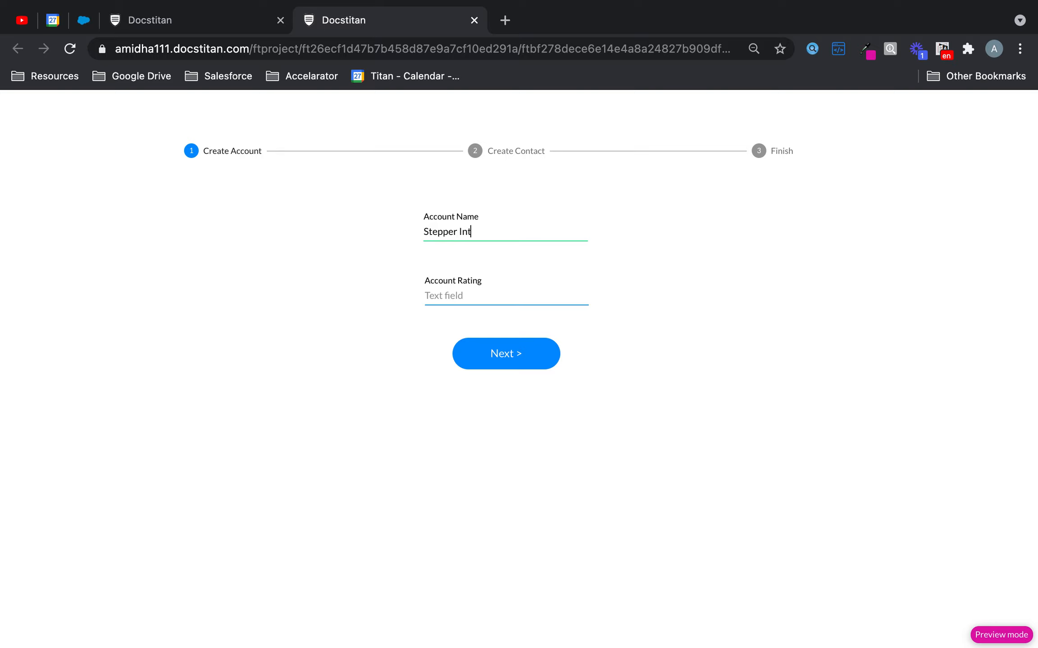
type("eractivity")
left_click(544, 292)
type("Hot")
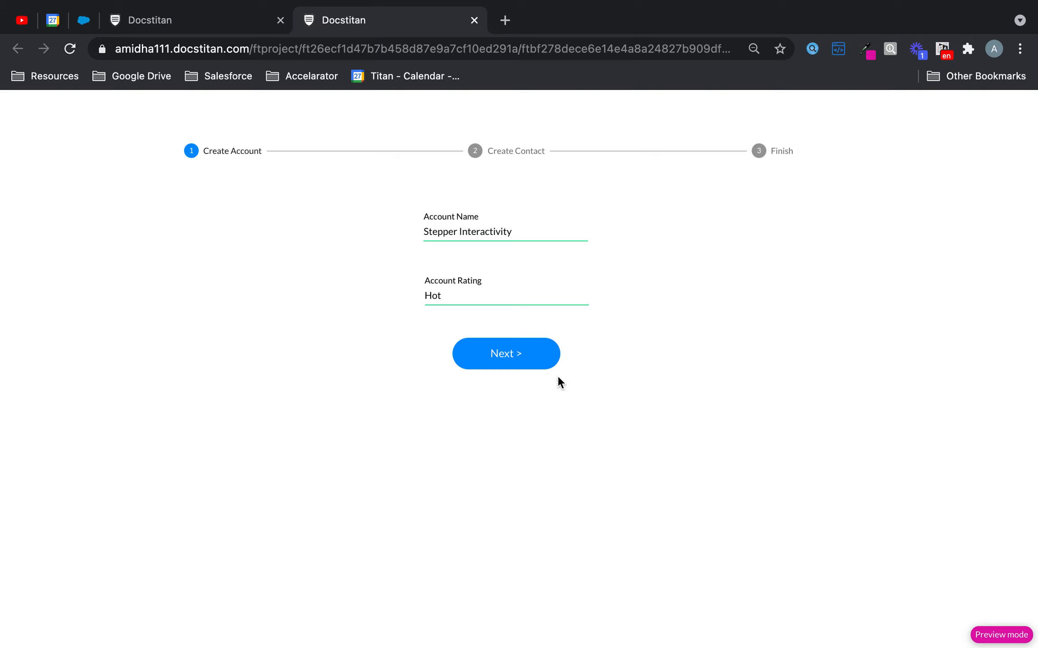
left_click(537, 354)
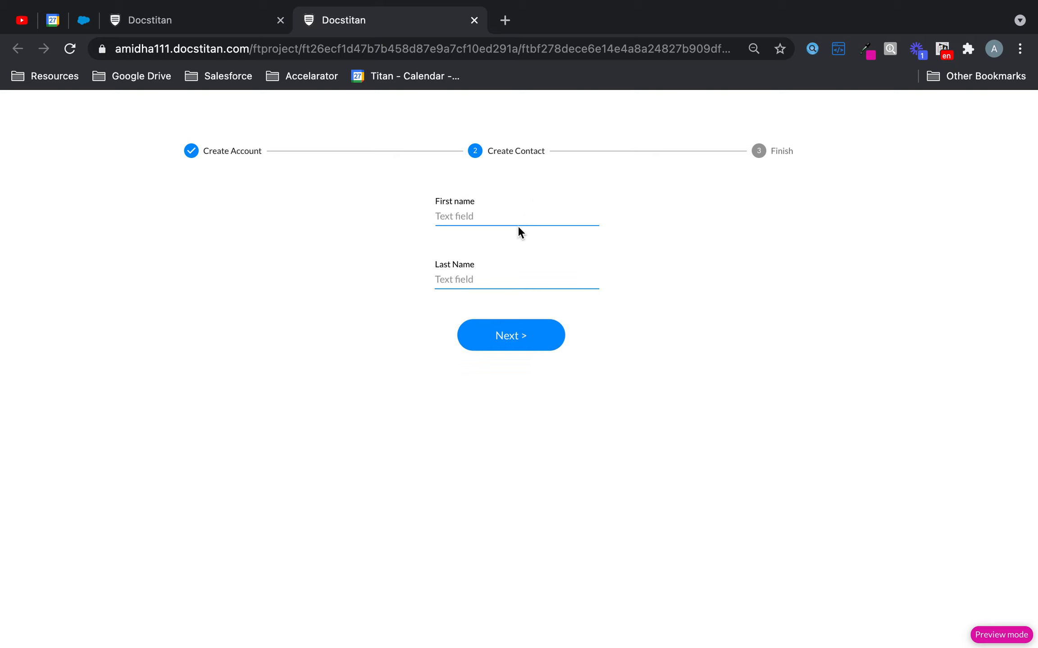
Enter the contact's first and last name in the Create Contact step and submit the form from the Finish step.
type("Stepper")
left_click(533, 285)
type("Interactive")
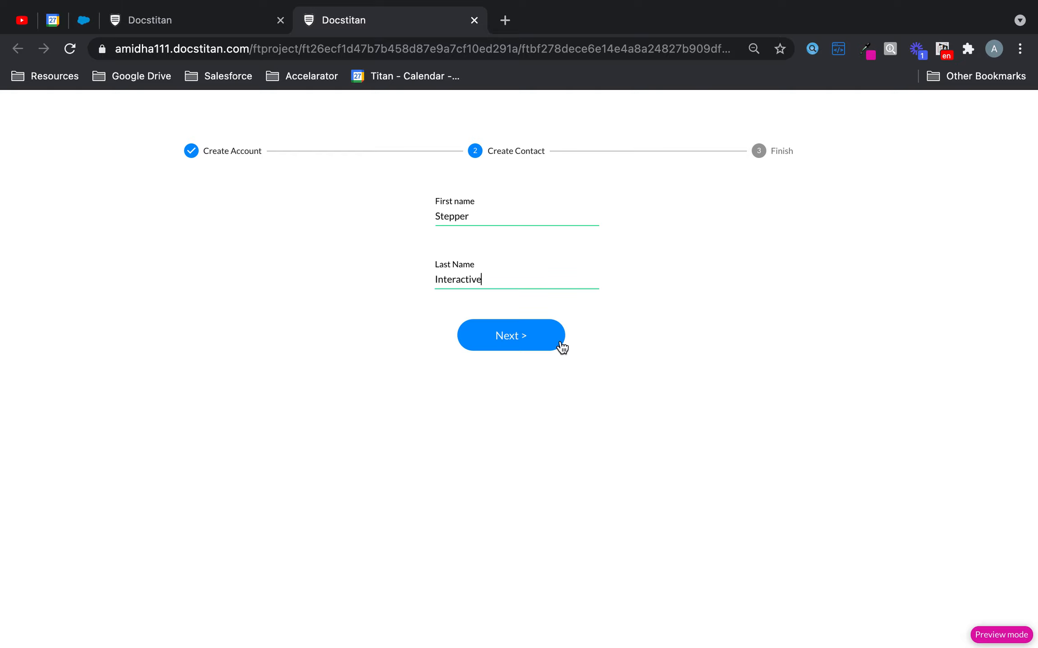
left_click(557, 342)
left_click(572, 250)
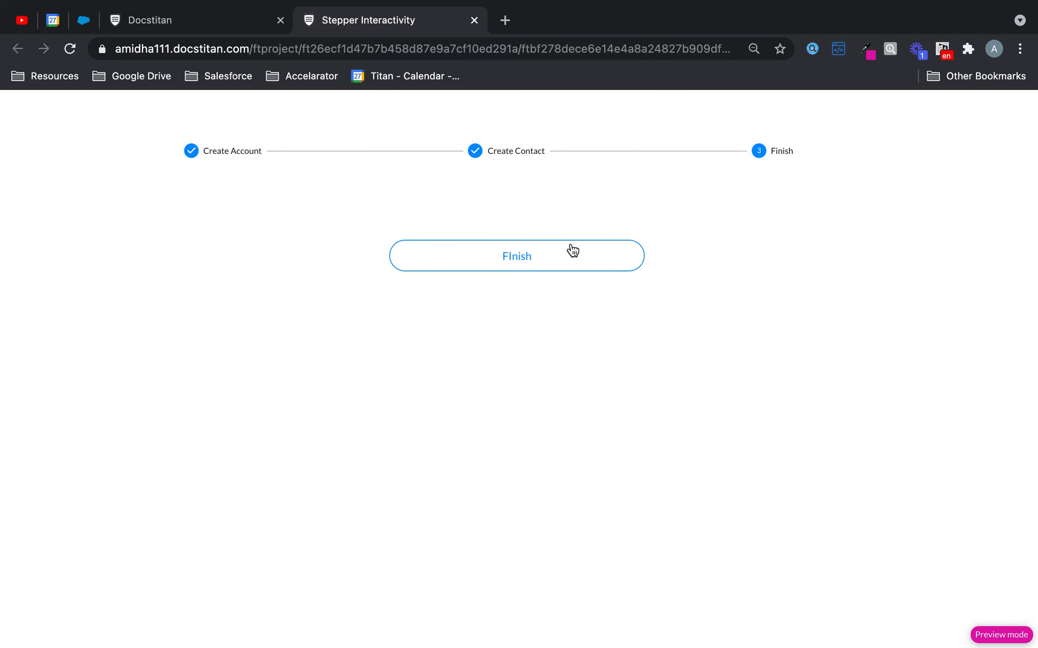
Switch back to the Titan Web editor and open the project's Salesforce integration logs.
left_click(231, 24)
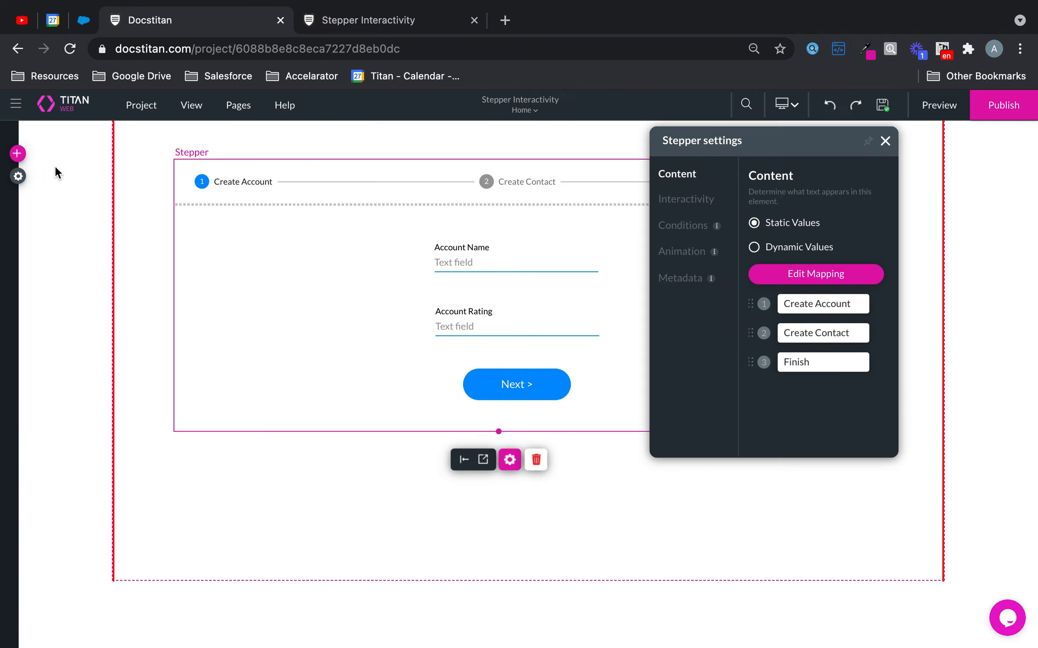
left_click(20, 174)
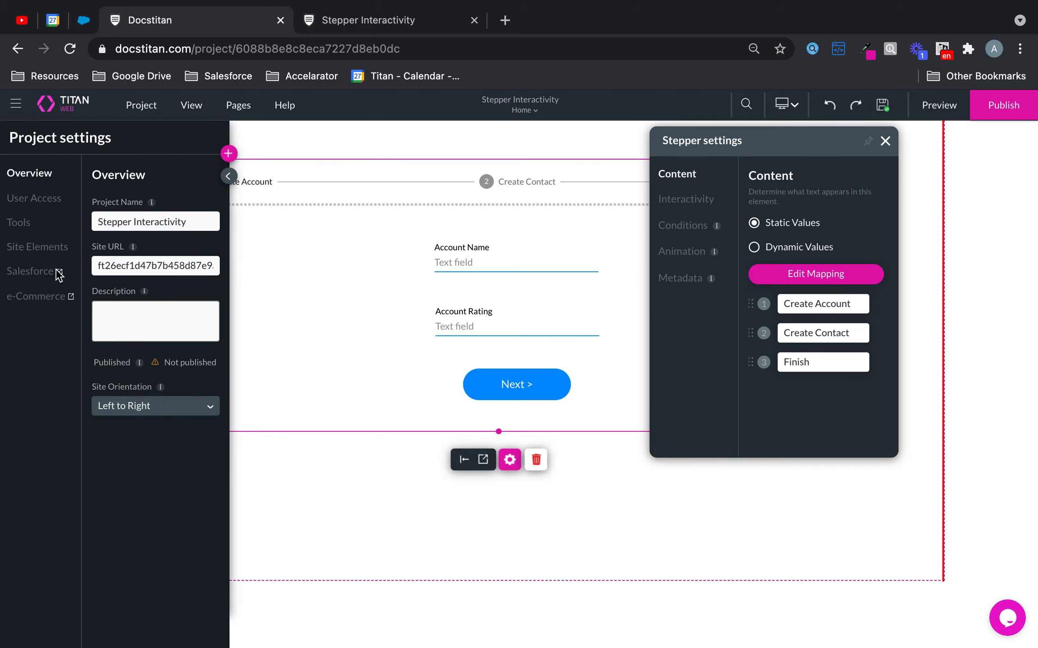
left_click(39, 272)
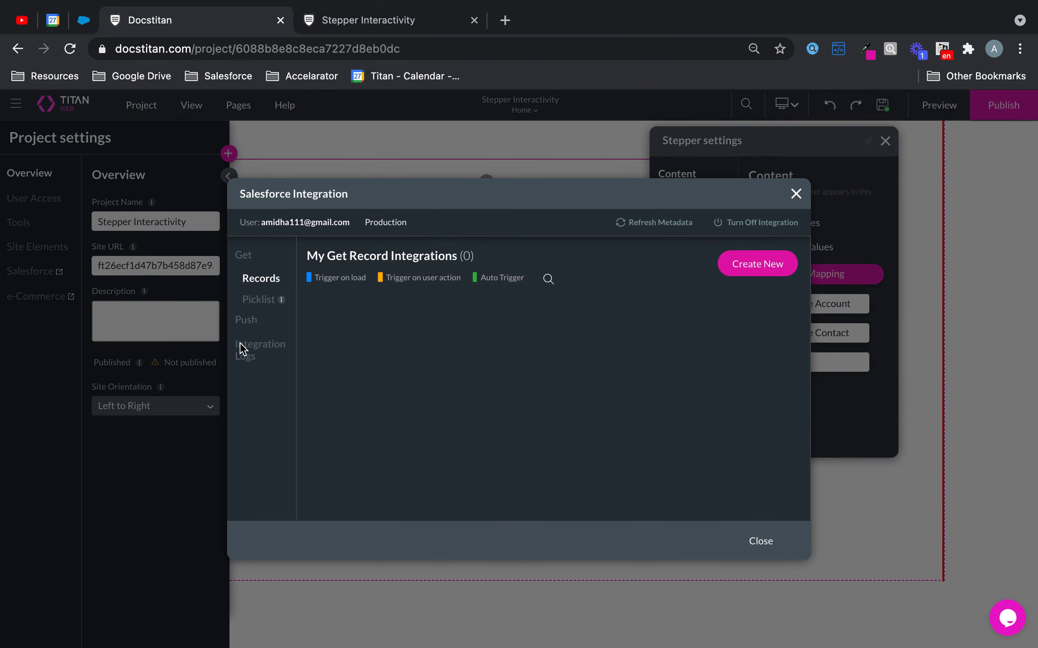
left_click(254, 356)
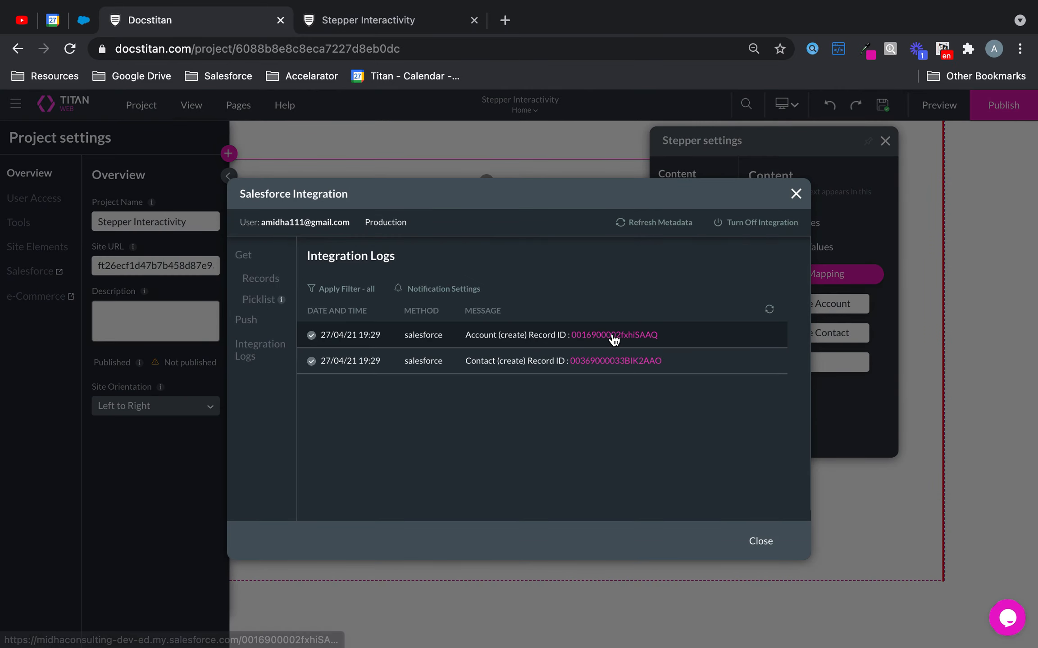
Open the created Account record from the integration logs, then return to the Titan Web editor.
left_click(612, 337)
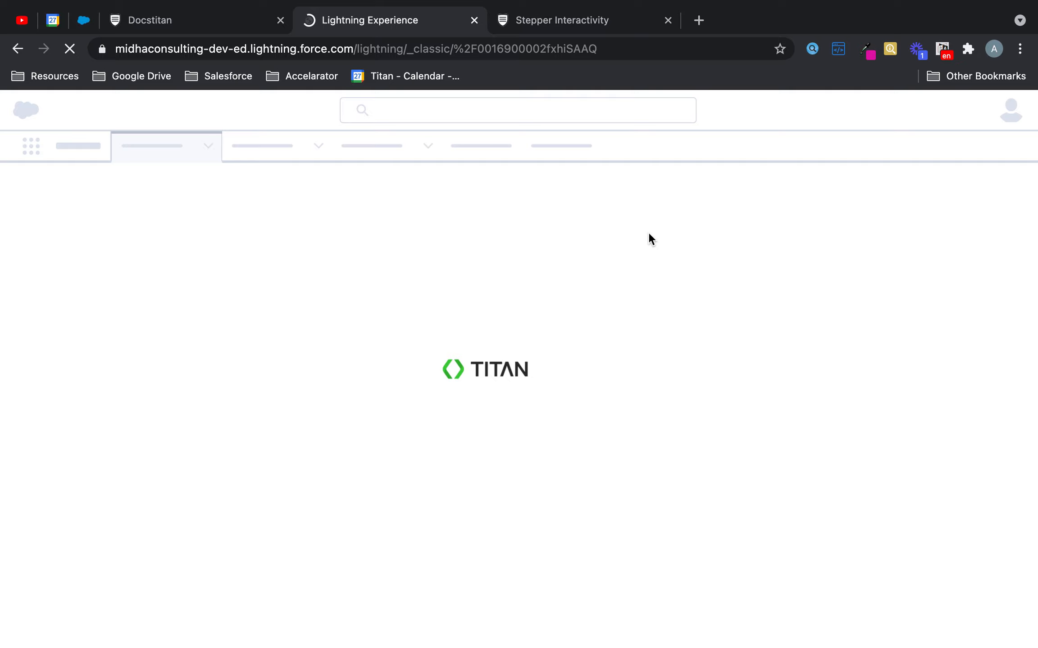
left_click(619, 44)
left_click(236, 21)
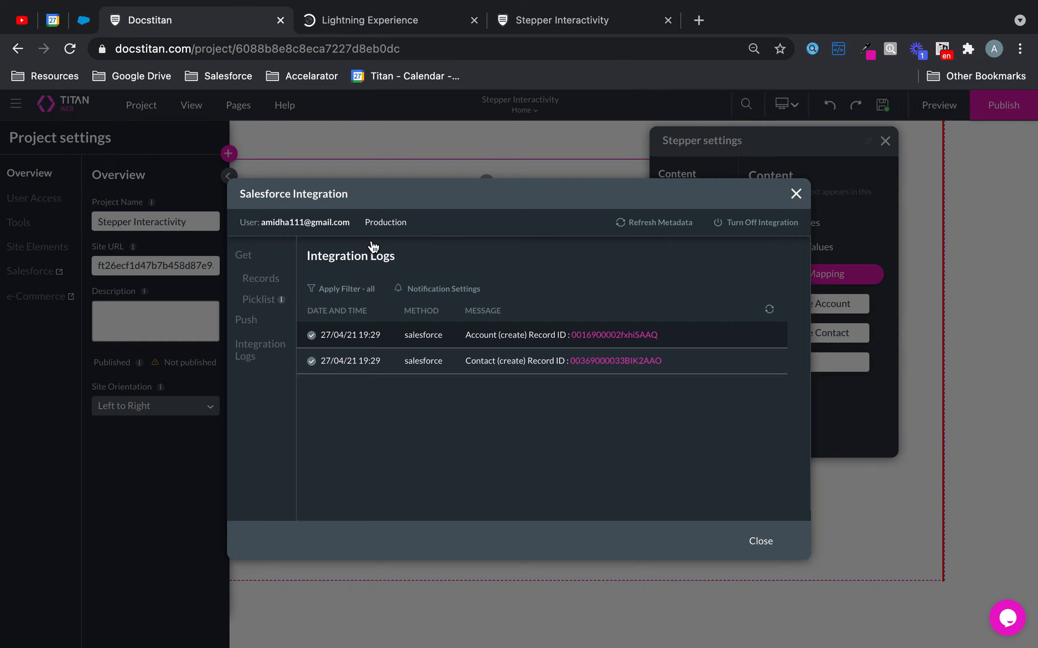
Open the created Contact record from the integration logs, close the extra Salesforce tab, and open the contact's linked account.
left_click(646, 363)
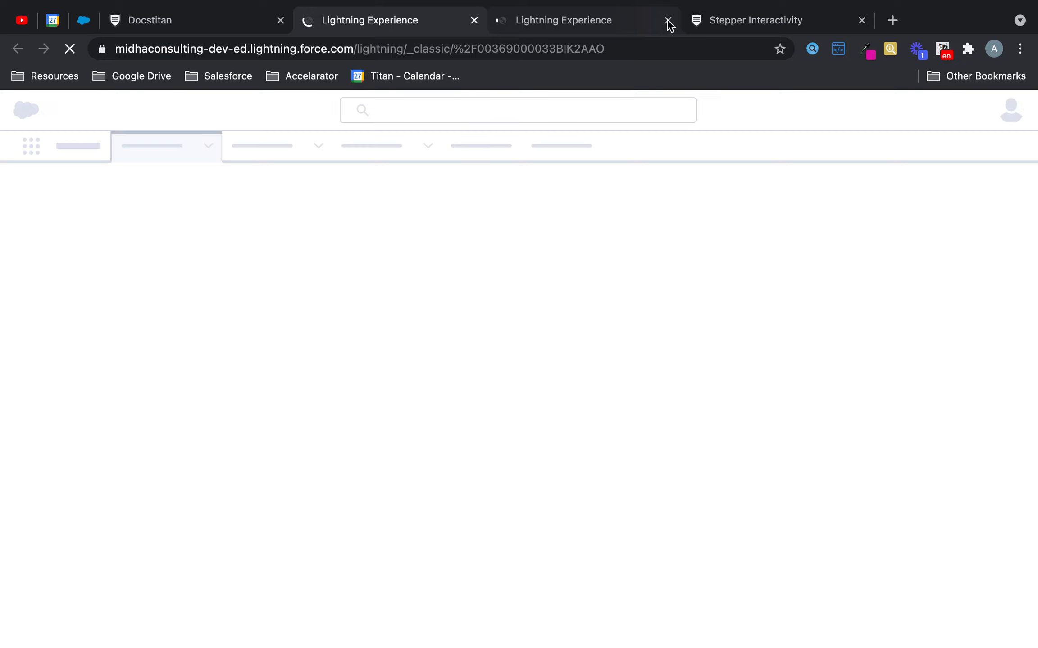
left_click(668, 20)
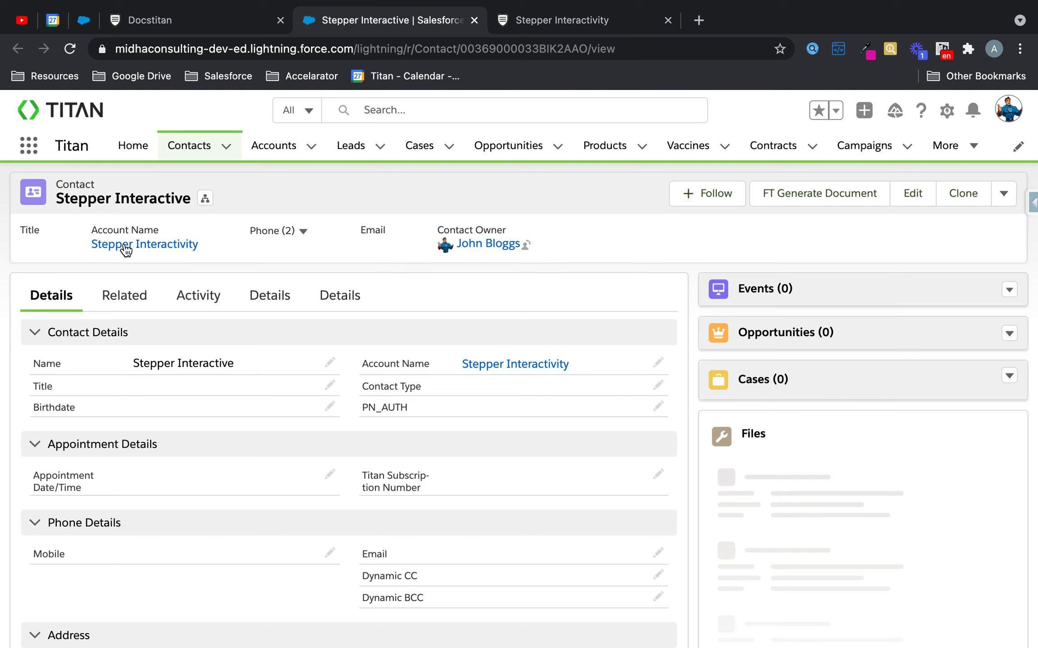
left_click(125, 247)
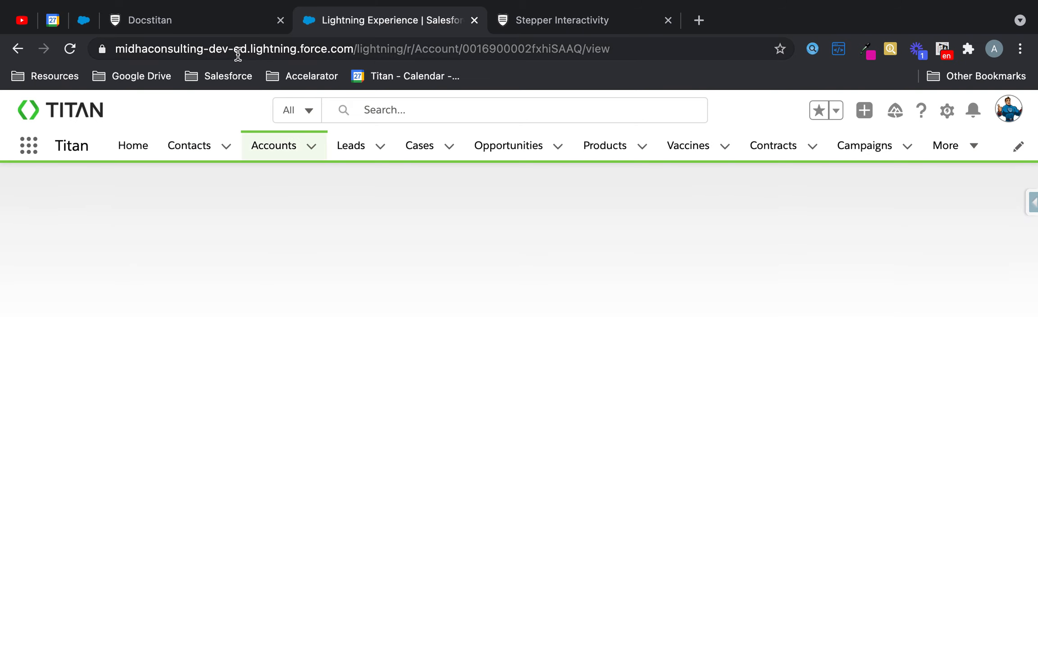
Return to the Titan Web editor and close the Salesforce integration logs and the stepper settings.
left_click(208, 21)
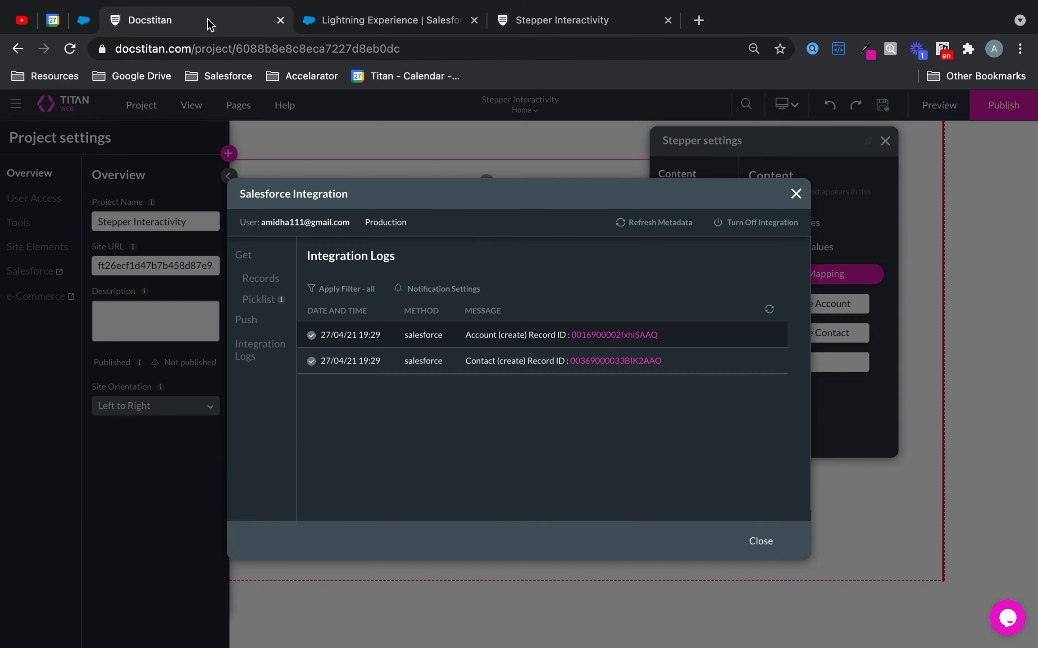
left_click(796, 196)
left_click(885, 141)
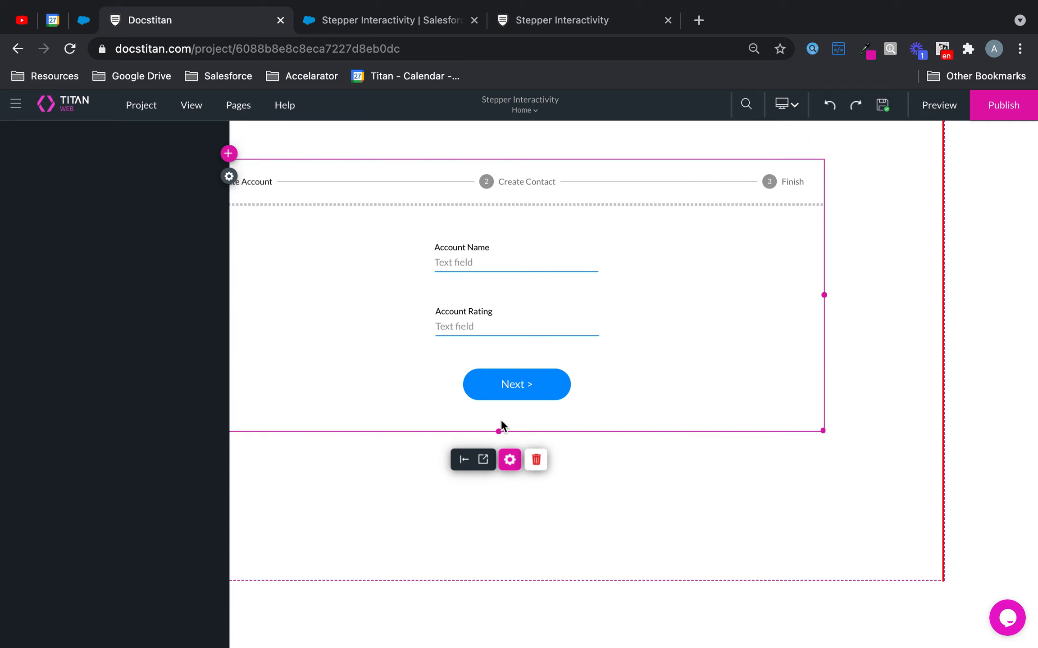
Open the stepper interactivity settings in the on-click action of the Next button in the Create Account step.
left_click(530, 383)
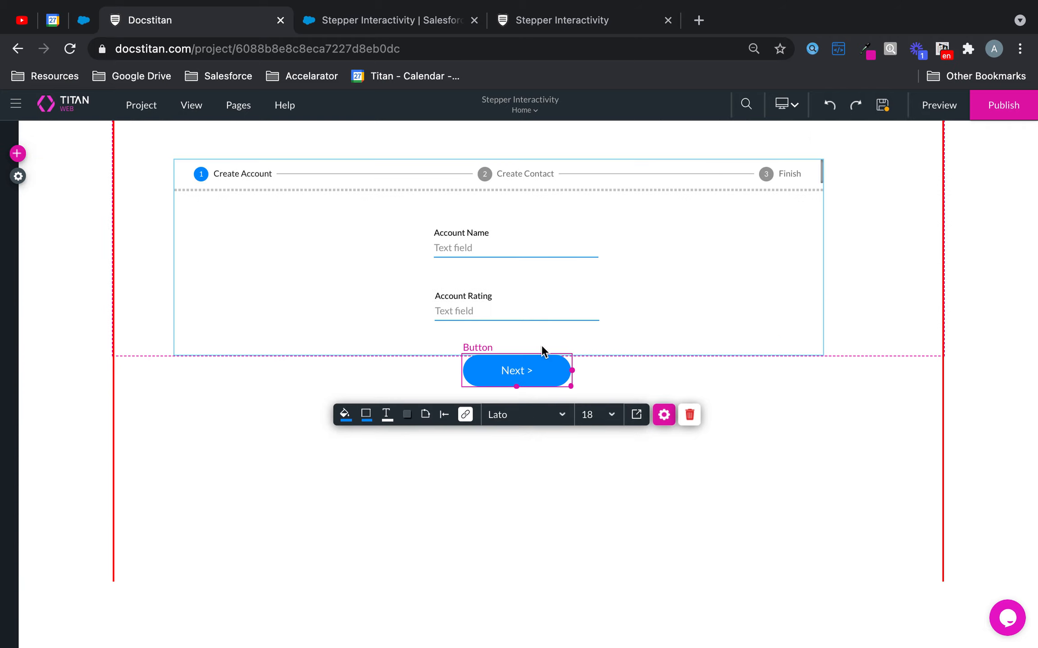
left_click(464, 415)
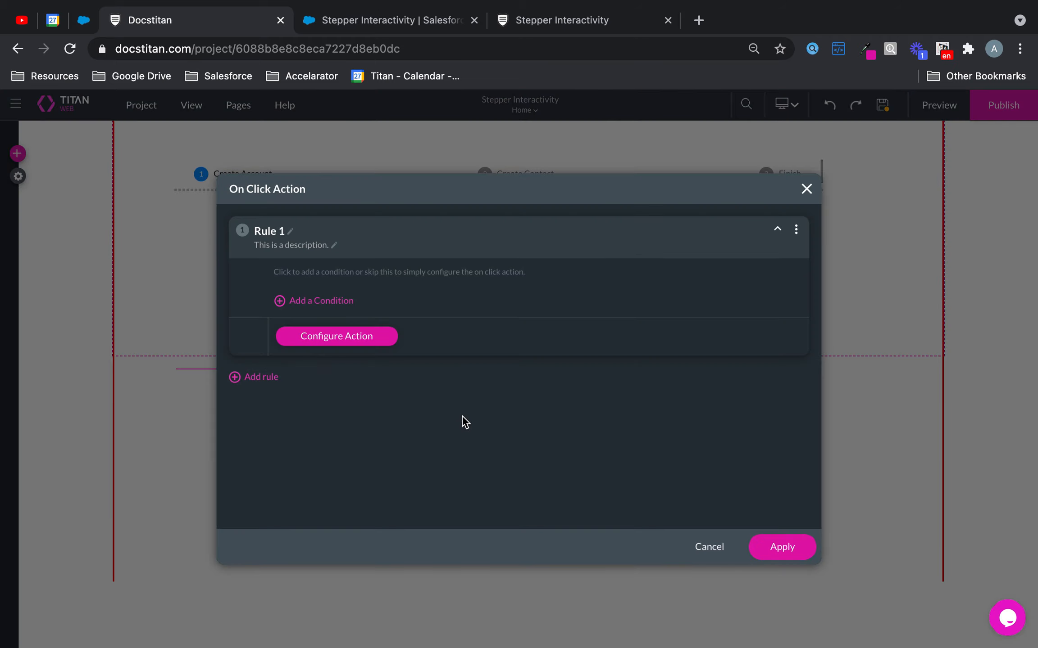
left_click(370, 338)
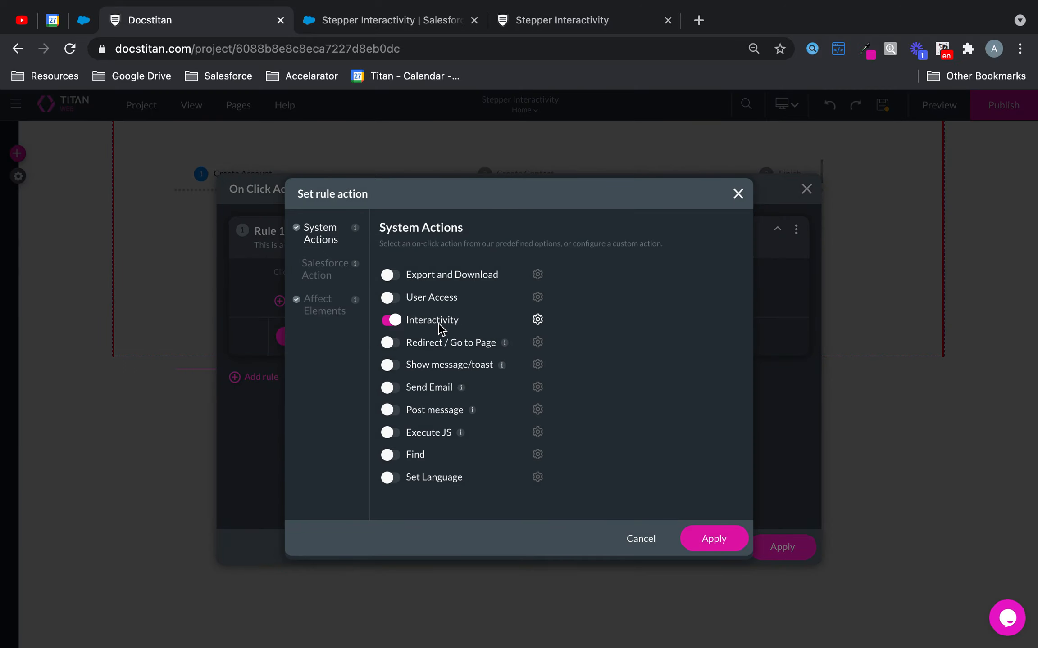
left_click(538, 320)
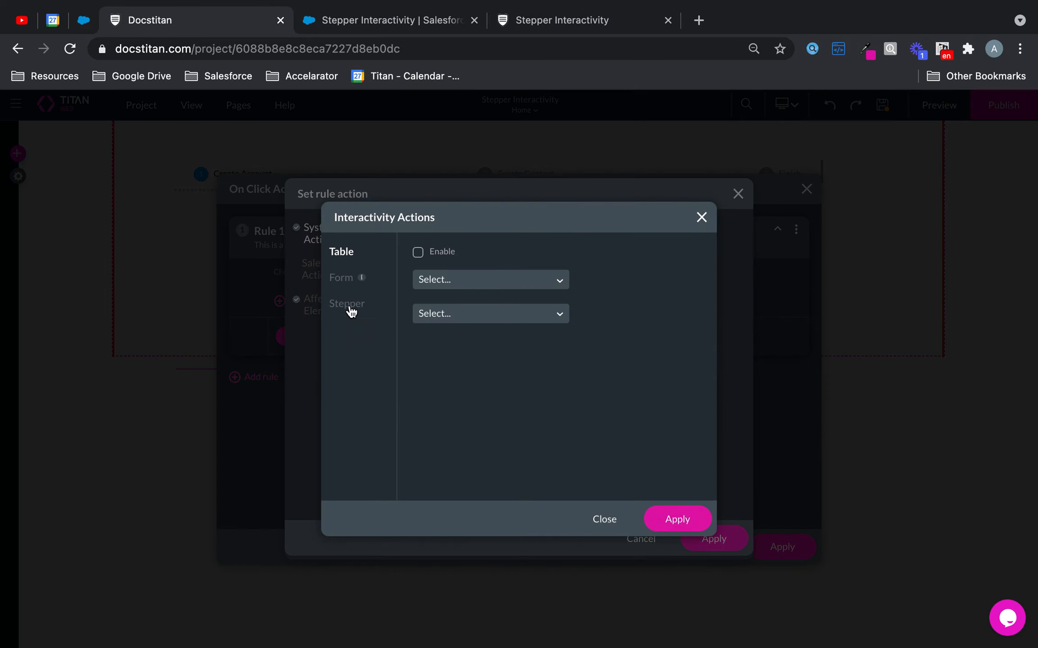
left_click(347, 305)
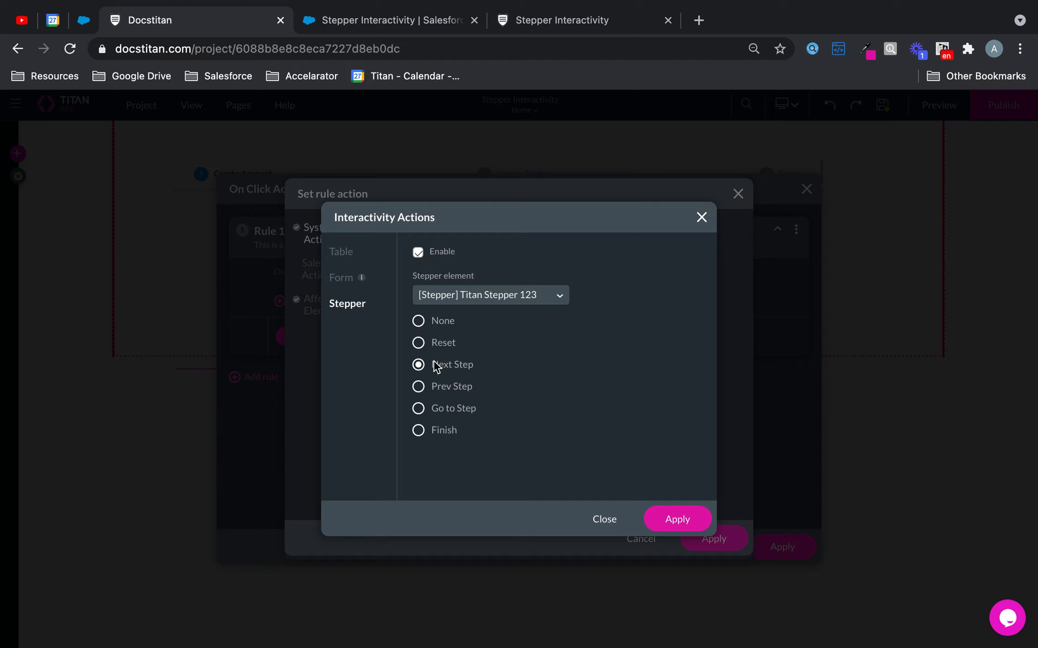
Preview the Go to Step option and its step number source choices, and close the interactivity settings without applying.
left_click(419, 409)
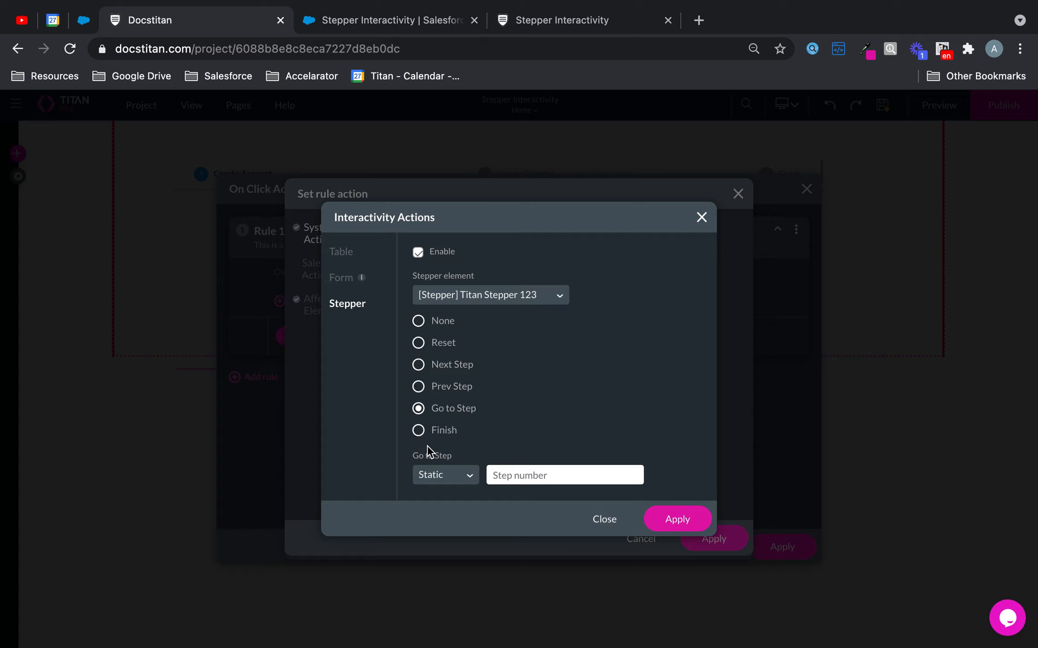
left_click(448, 473)
left_click(702, 218)
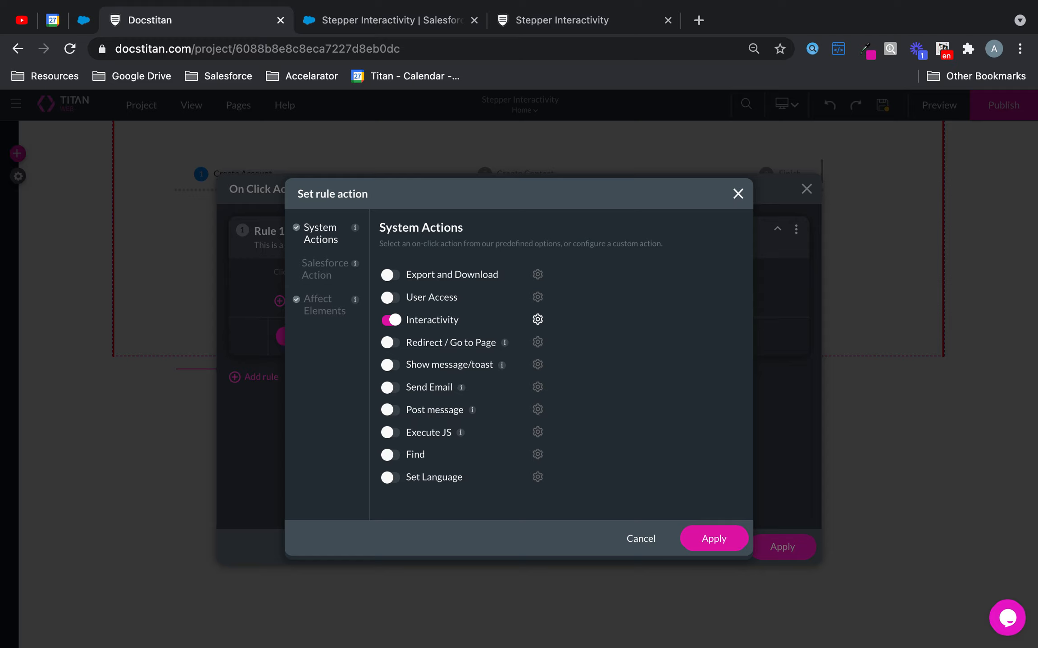